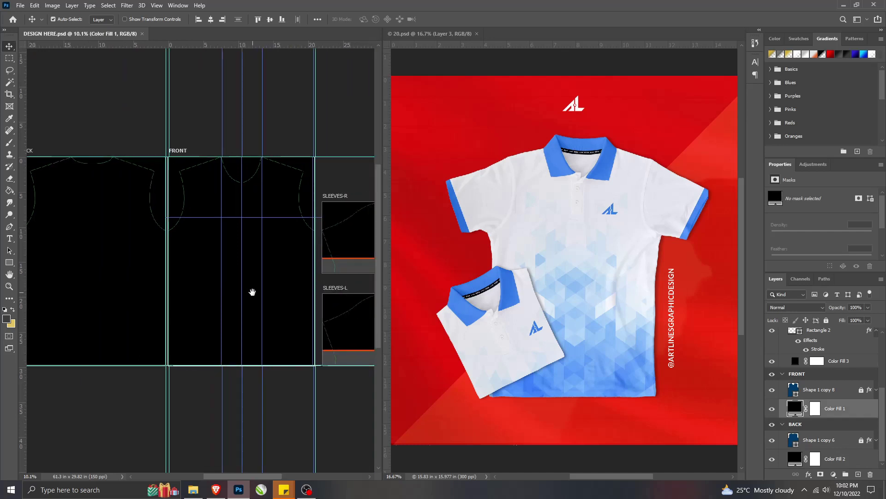
Step: Open the mockup's Layer 3 smart object and its nested Rectangle 1 smart object, then copy the whole blue geometric pattern
{"action": "left_click", "coordinate": [581, 311]}
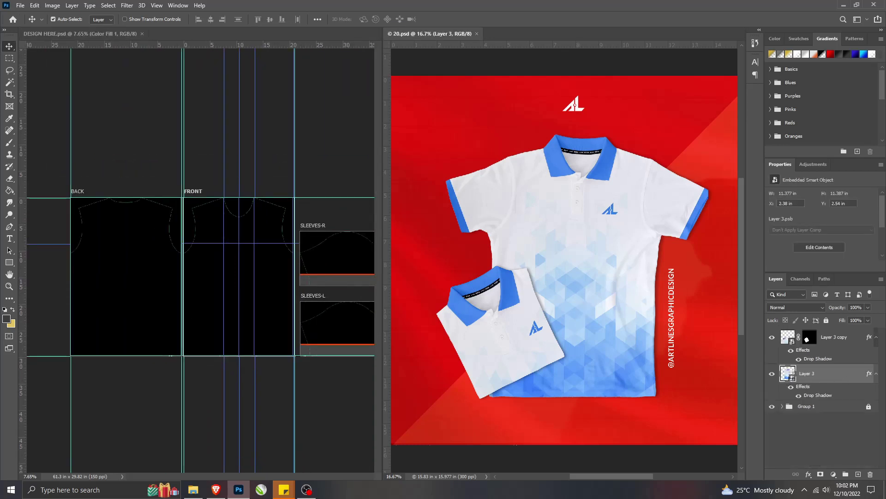
{"action": "double_click", "coordinate": [789, 372]}
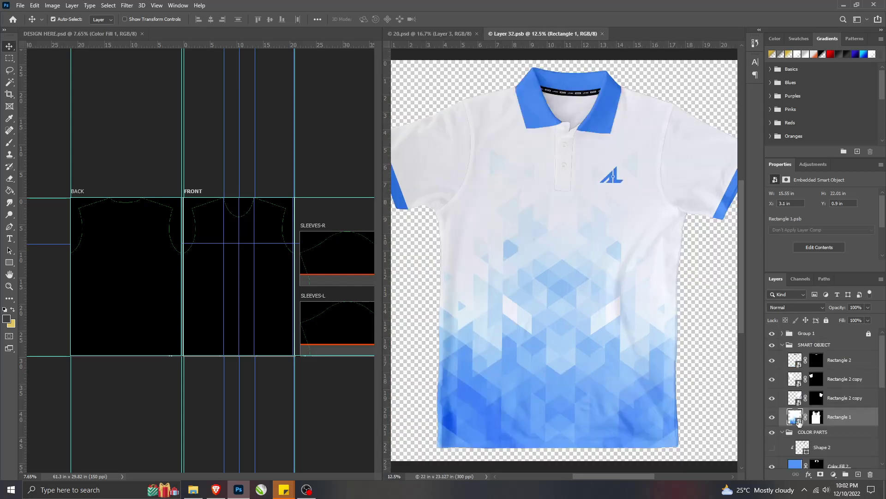
{"action": "double_click", "coordinate": [789, 410]}
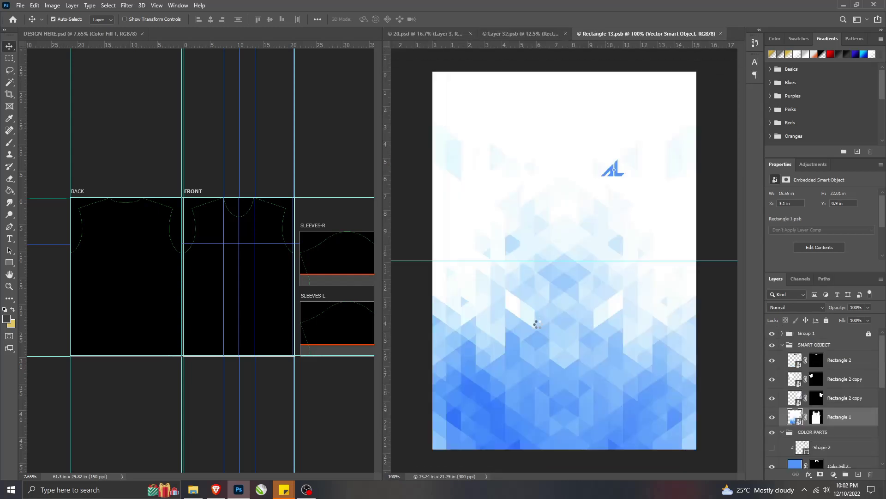
{"action": "key", "text": "ctrl+a"}
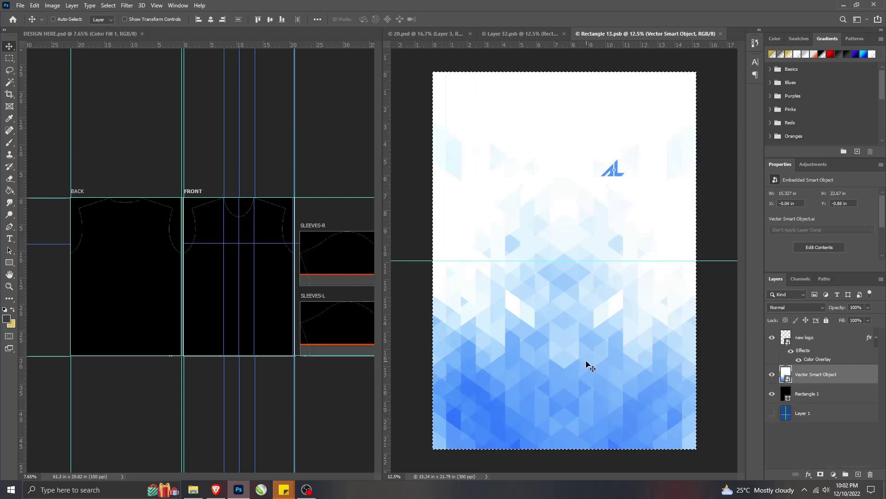
{"action": "left_click_drag", "start_coordinate": [590, 367], "coordinate": [331, 307]}
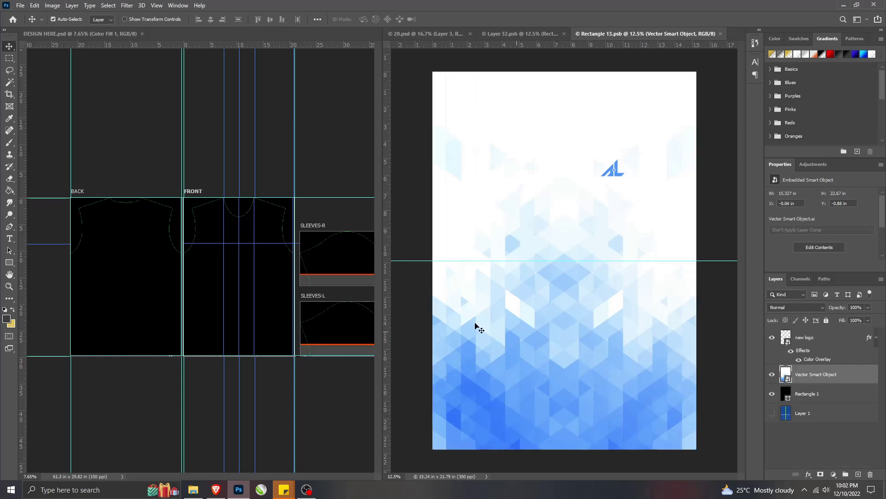
Step: Paste the pattern onto the FRONT artboard of DESIGN HERE.psd and scale it to fill the artboard
{"action": "left_click", "coordinate": [237, 277]}
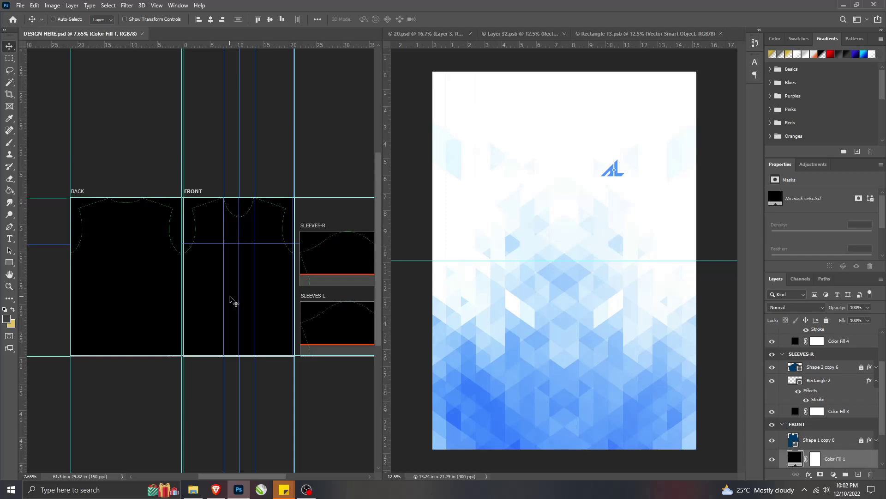
{"action": "key", "text": "ctrl+v"}
{"action": "key", "text": "ctrl+t"}
{"action": "left_click_drag", "start_coordinate": [240, 429], "coordinate": [244, 358]}
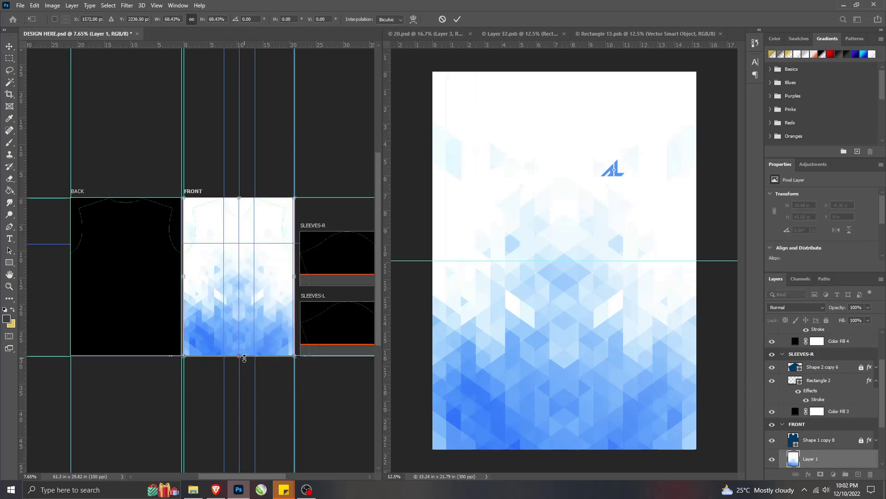
{"action": "key", "text": "Return"}
{"action": "left_click_drag", "start_coordinate": [238, 293], "coordinate": [240, 295]}
Step: Copy the fitted front pattern onto the BACK artboard and close the Rectangle 13.psb source document
{"action": "key", "text": "ctrl+a"}
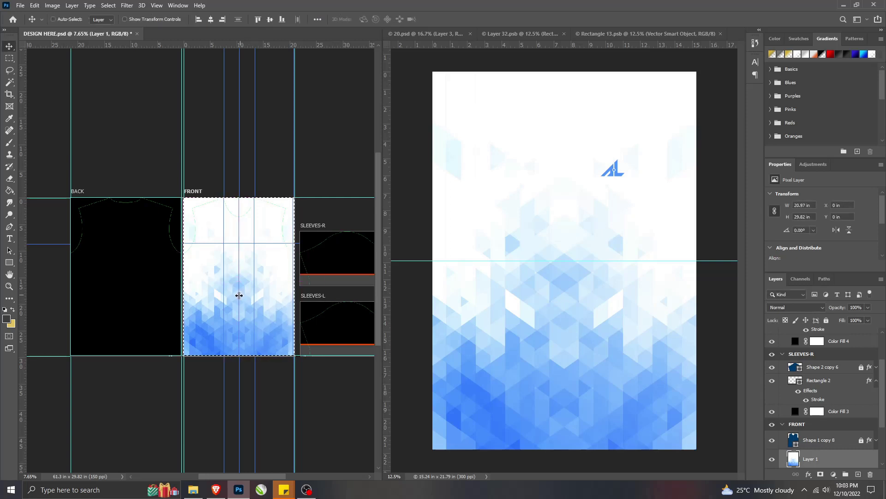
{"action": "key", "text": "ctrl+d"}
{"action": "left_click", "coordinate": [145, 286], "text": "ctrl"}
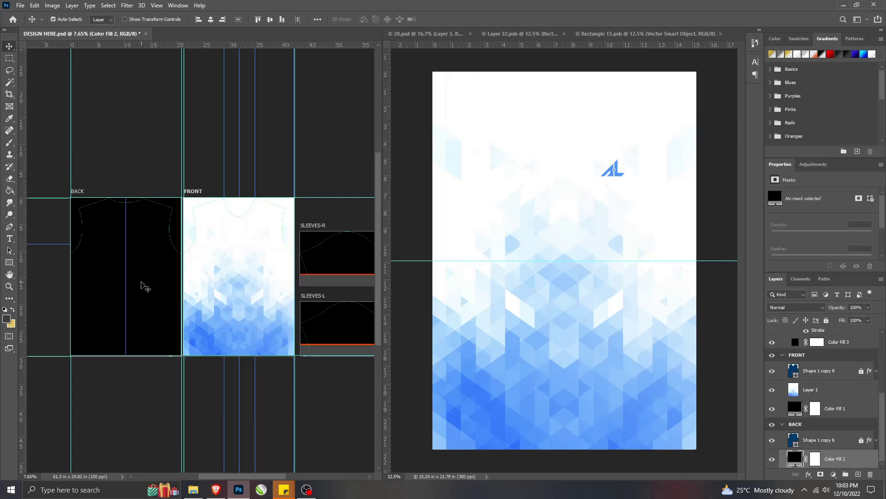
{"action": "key", "text": "ctrl+v"}
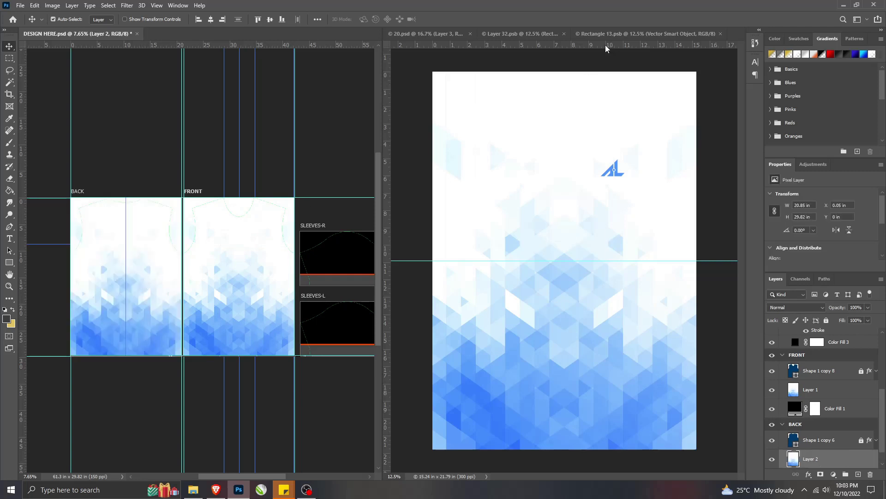
{"action": "left_click", "coordinate": [720, 34]}
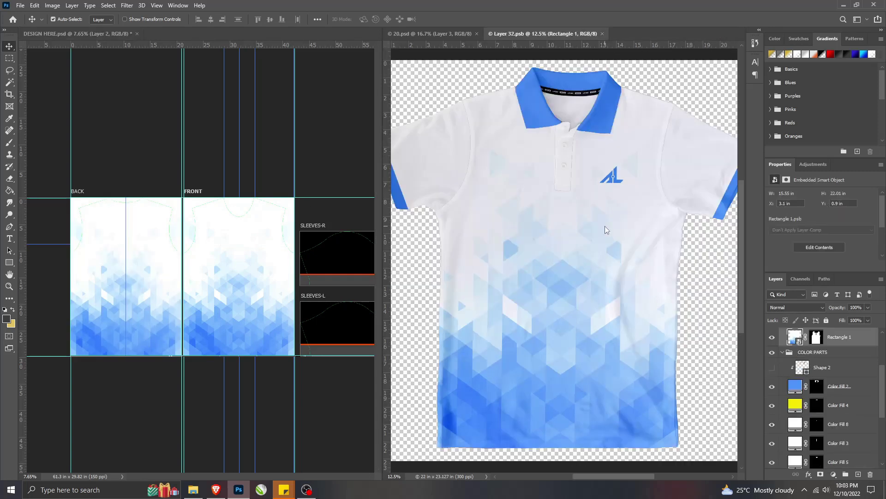
Step: Change the SLEEVES-R color fill to white
{"action": "left_click", "coordinate": [253, 250]}
{"action": "scroll", "coordinate": [267, 258], "scroll_direction": "right", "scroll_amount": 3}
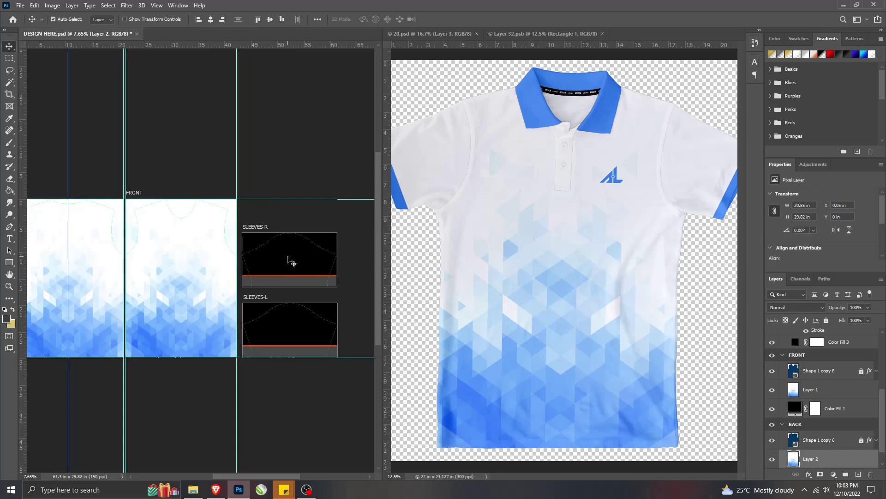
{"action": "left_click", "coordinate": [290, 259]}
{"action": "double_click", "coordinate": [797, 344]}
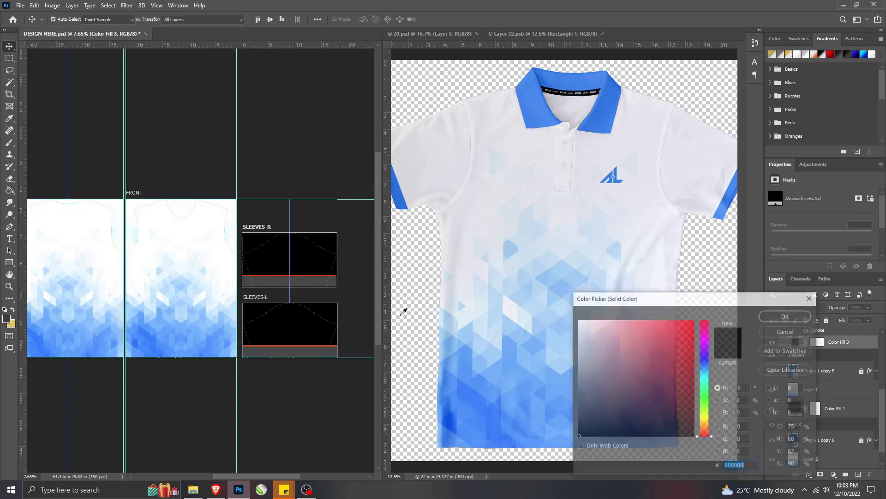
{"action": "left_click", "coordinate": [578, 319]}
{"action": "left_click", "coordinate": [786, 316]}
{"action": "key", "text": "v"}
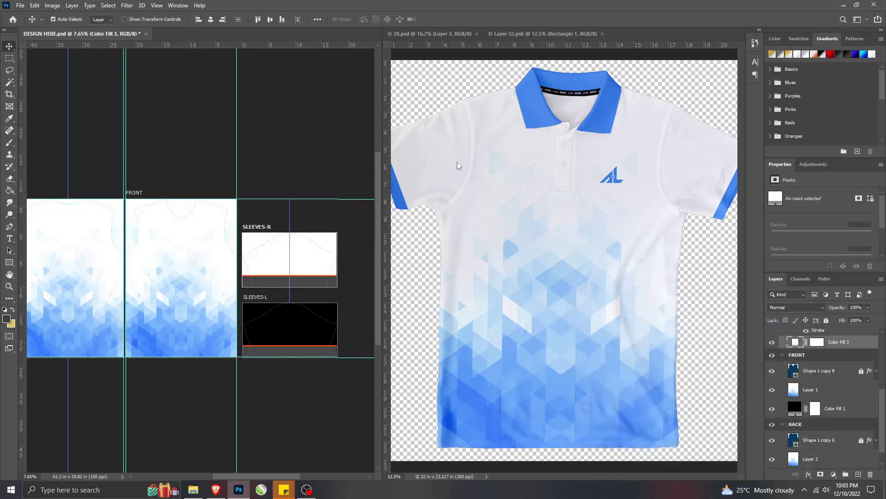
Step: Open the mockup's sleeve smart object, hide the SLEEVES-R cuff band's stroke and recolor the band with the blue sampled from that sleeve
{"action": "key", "text": "ctrl+Tab"}
{"action": "left_click", "coordinate": [793, 336]}
{"action": "left_click", "coordinate": [798, 341]}
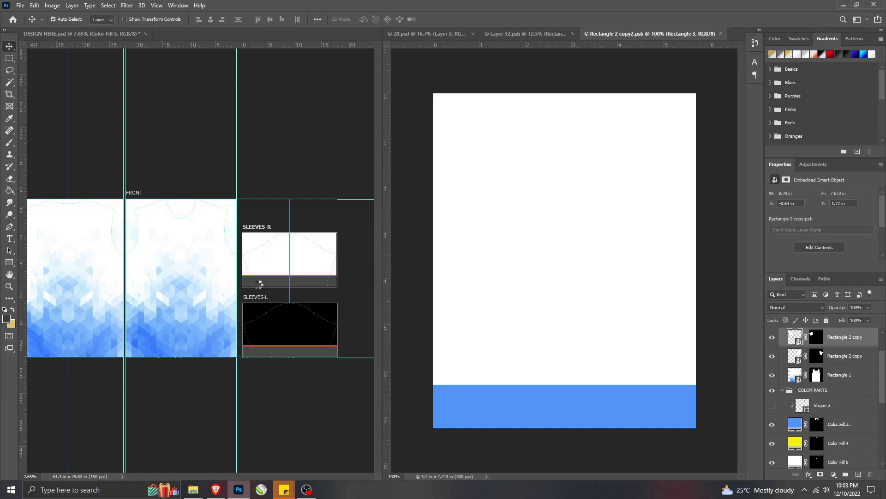
{"action": "left_click", "coordinate": [270, 282]}
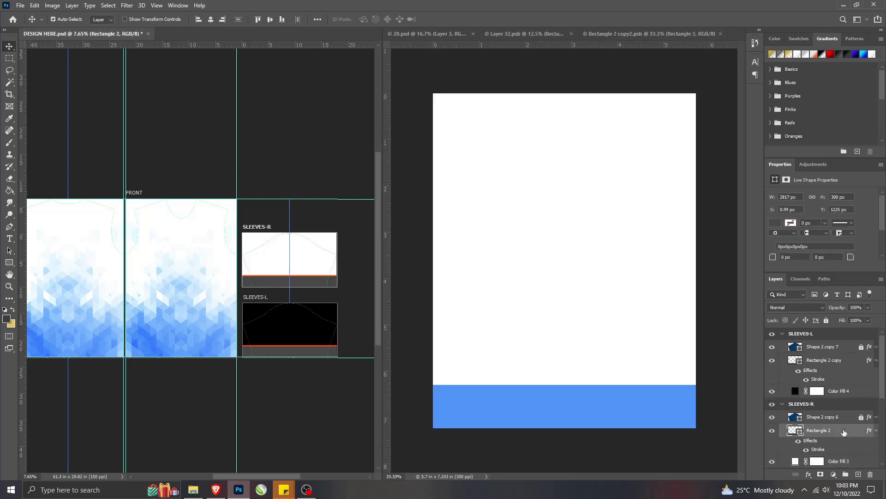
{"action": "left_click", "coordinate": [806, 450]}
{"action": "double_click", "coordinate": [800, 432]}
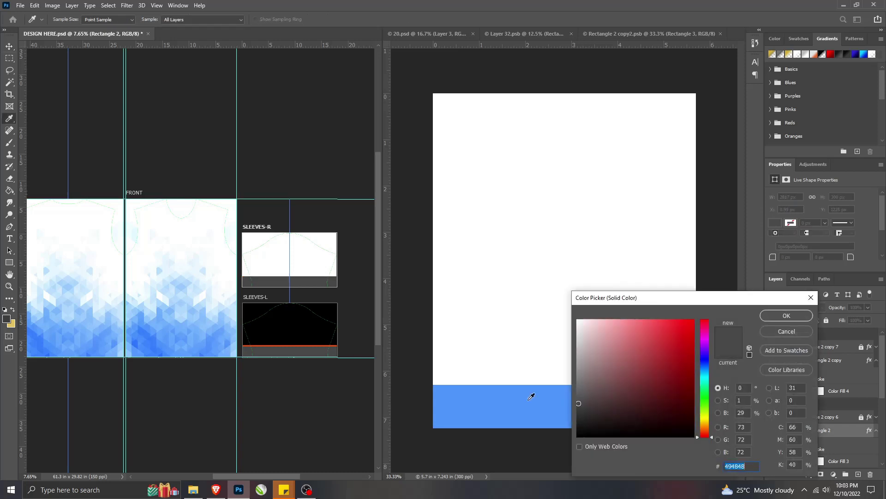
{"action": "left_click", "coordinate": [531, 392]}
{"action": "left_click", "coordinate": [785, 316]}
Step: Set the SLEEVES-L color fill to white (ffffff) sampled from the mockup sleeve
{"action": "left_click", "coordinate": [314, 329]}
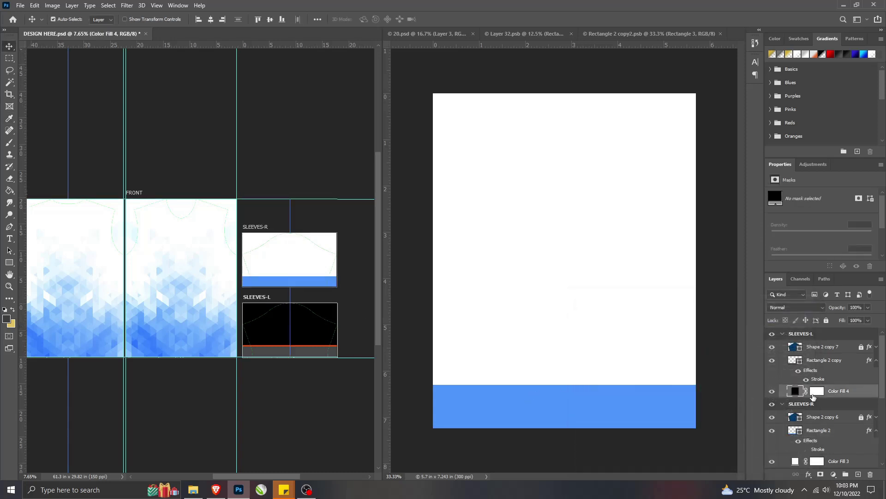
{"action": "double_click", "coordinate": [796, 392]}
{"action": "left_click", "coordinate": [554, 311]}
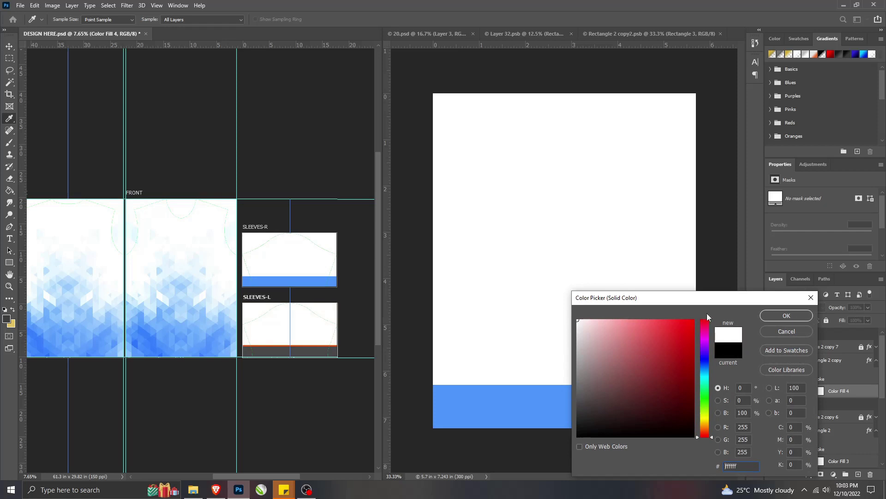
{"action": "left_click", "coordinate": [769, 318]}
{"action": "key", "text": "v"}
Step: Hide the SLEEVES-L cuff band's stroke, recolor the band with the mockup sleeve's blue, and close the sleeve smart object document
{"action": "left_click", "coordinate": [321, 356]}
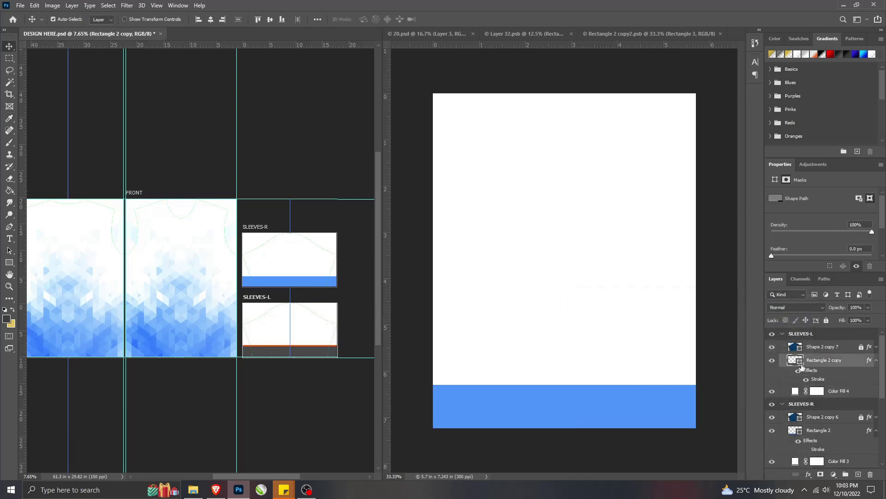
{"action": "left_click", "coordinate": [806, 381]}
{"action": "double_click", "coordinate": [795, 360]}
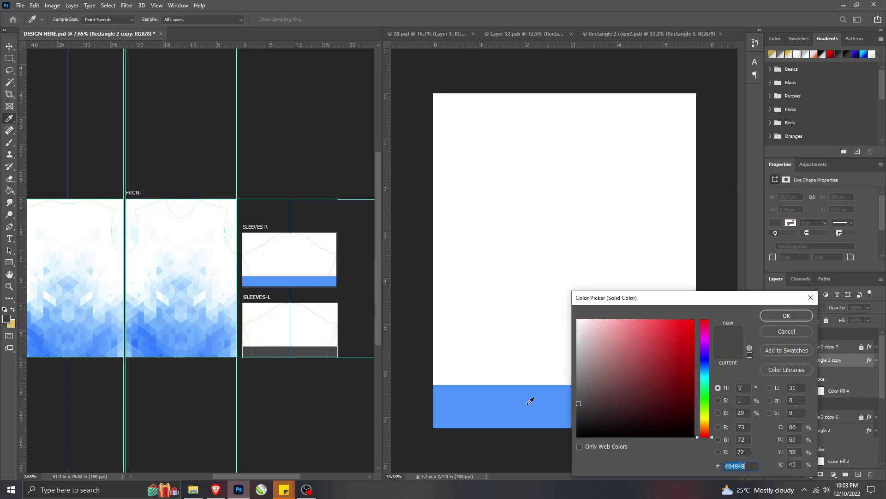
{"action": "left_click", "coordinate": [530, 399]}
{"action": "left_click", "coordinate": [762, 318]}
{"action": "left_click", "coordinate": [286, 263]}
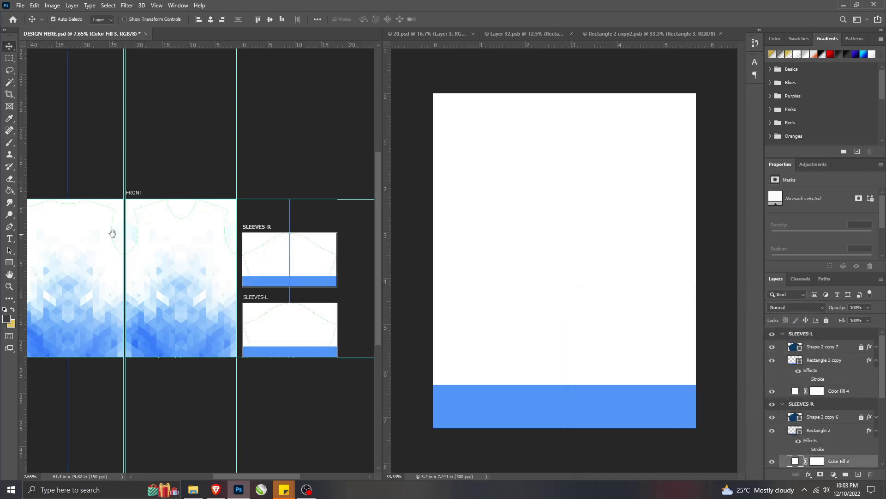
{"action": "left_click_drag", "start_coordinate": [113, 232], "coordinate": [173, 230]}
{"action": "left_click", "coordinate": [560, 221]}
{"action": "left_click", "coordinate": [721, 33]}
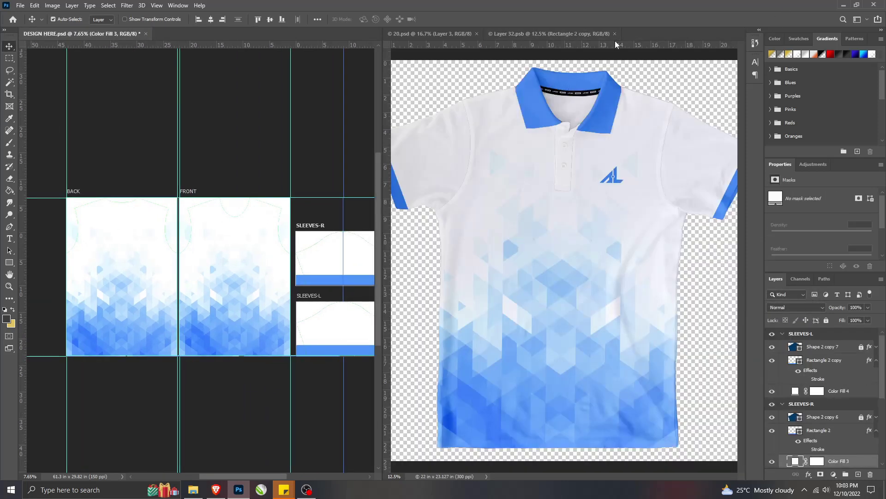
Step: Reopen the mockup's Rectangle 1 smart object and copy its AL logo onto the chest of the FRONT artboard
{"action": "left_click", "coordinate": [615, 181]}
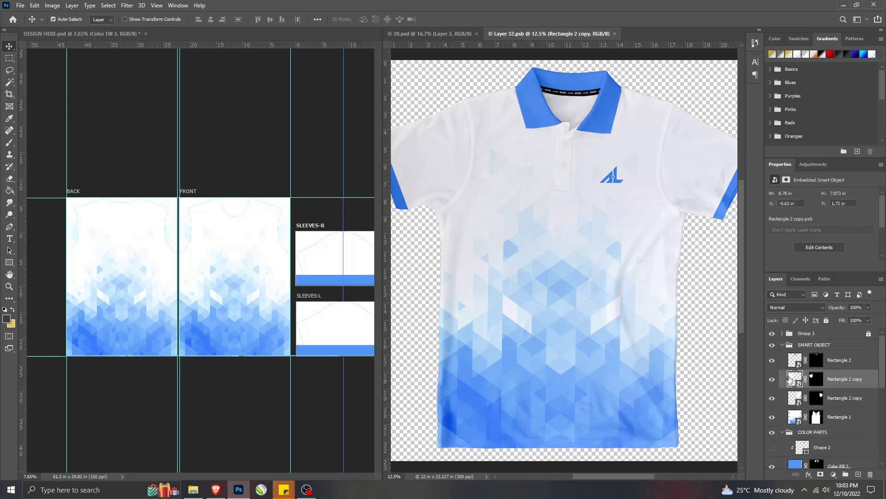
{"action": "left_click", "coordinate": [796, 421]}
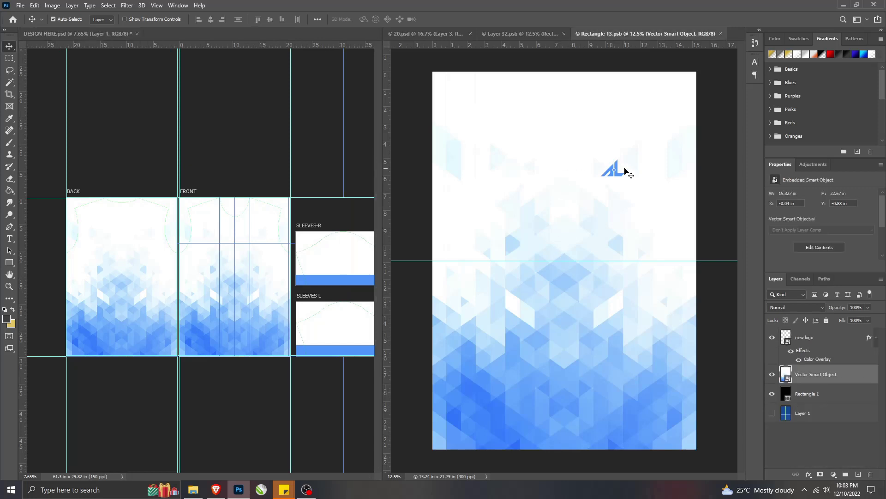
{"action": "left_click_drag", "start_coordinate": [612, 171], "coordinate": [255, 250]}
Step: Resize the front chest logo proportionally to a width of 2 in
{"action": "key", "text": "ctrl+t"}
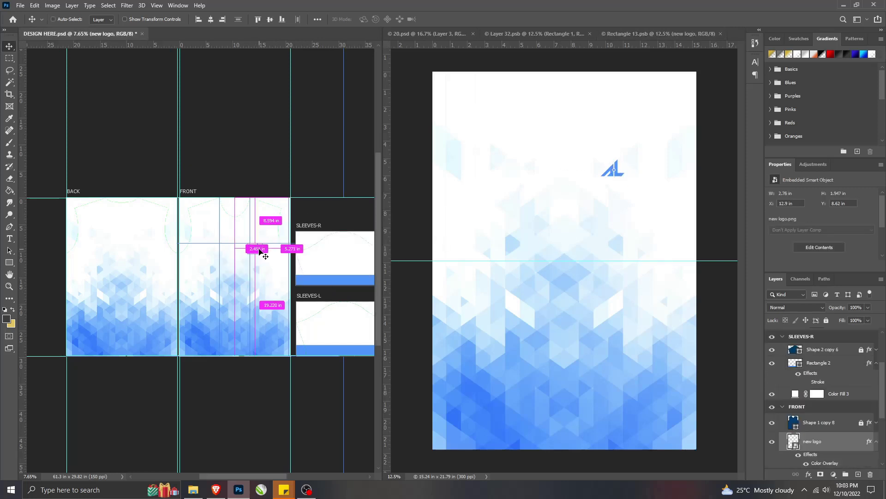
{"action": "right_click", "coordinate": [178, 20]}
{"action": "left_click", "coordinate": [194, 32]}
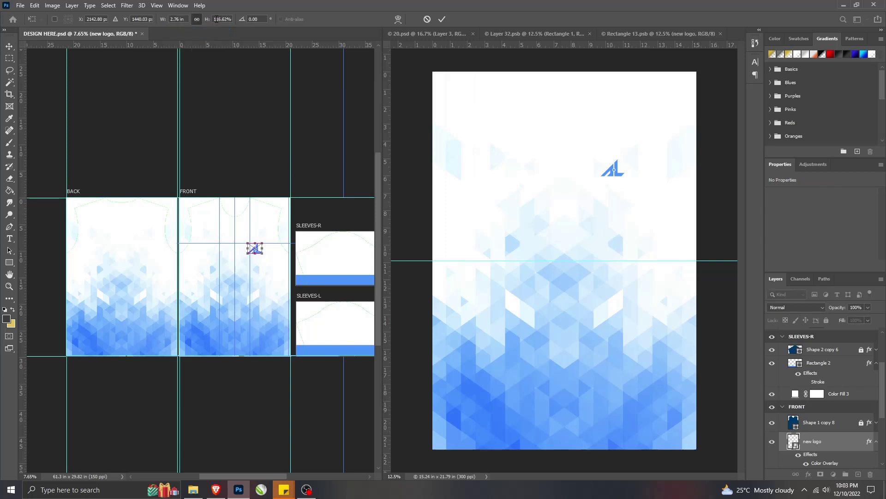
{"action": "right_click", "coordinate": [217, 19]}
{"action": "left_click", "coordinate": [232, 33]}
{"action": "double_click", "coordinate": [184, 20]}
{"action": "type", "text": "2"}
{"action": "left_click", "coordinate": [441, 19]}
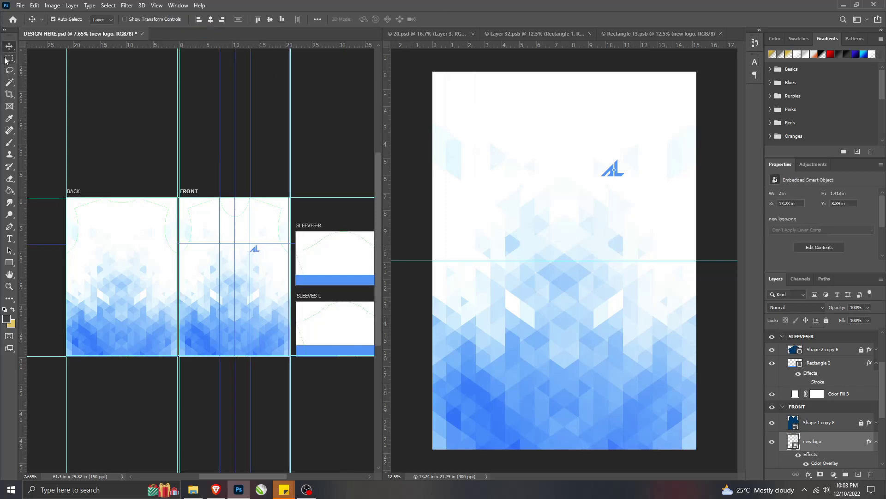
Step: Nudge the chest logo up to about Y 8.05 in, level with the horizontal chest guide
{"action": "key", "text": "shift+Up"}
{"action": "key", "text": "shift+Up"}
{"action": "key", "text": "shift+Up"}
{"action": "key", "text": "shift+Up"}
{"action": "key", "text": "shift+Up"}
Step: Close the two mockup smart object documents and 20.psd, leaving only DESIGN HERE.psd open
{"action": "left_click", "coordinate": [721, 34]}
{"action": "left_click", "coordinate": [590, 34]}
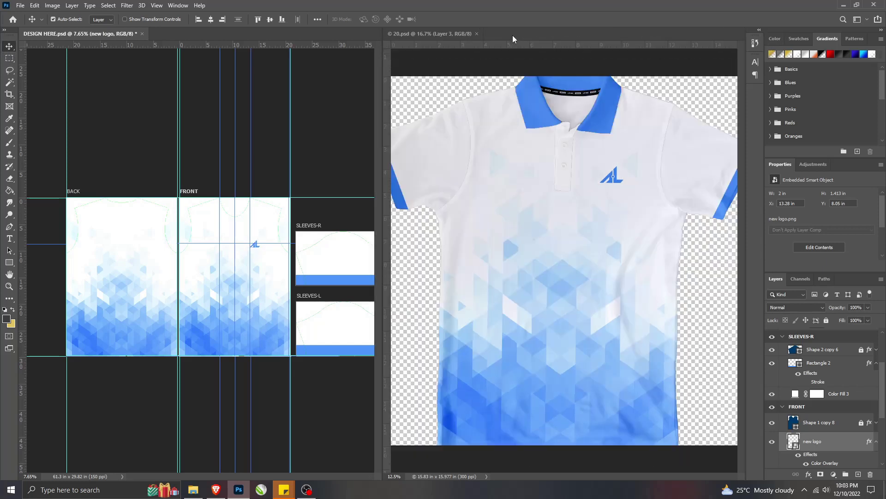
{"action": "left_click", "coordinate": [478, 33]}
{"action": "scroll", "coordinate": [327, 280], "scroll_direction": "up", "scroll_amount": 3}
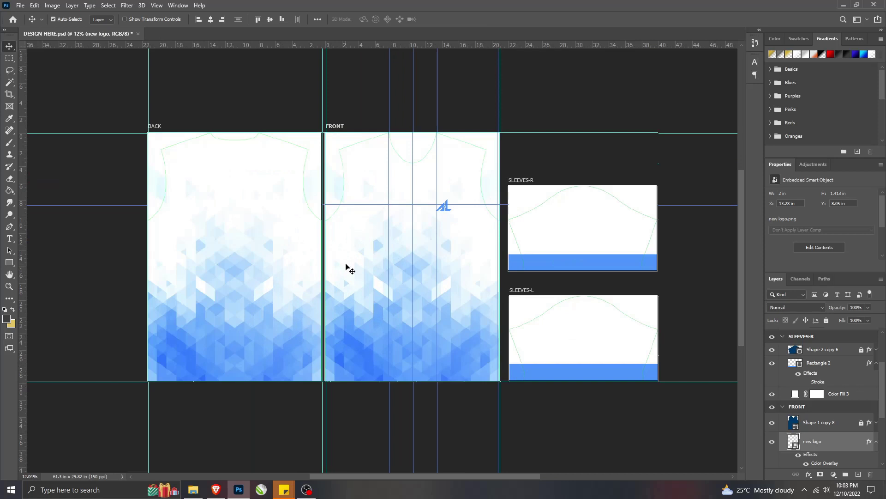
Step: Save DESIGN HERE.psd and close it
{"action": "left_click", "coordinate": [20, 6]}
{"action": "left_click", "coordinate": [25, 112]}
{"action": "key", "text": "ctrl+w"}
Step: Switch to File Explorer and open the 2XL pattern document from the POLOSHIRT pattern's 2XL folder
{"action": "left_click", "coordinate": [193, 489]}
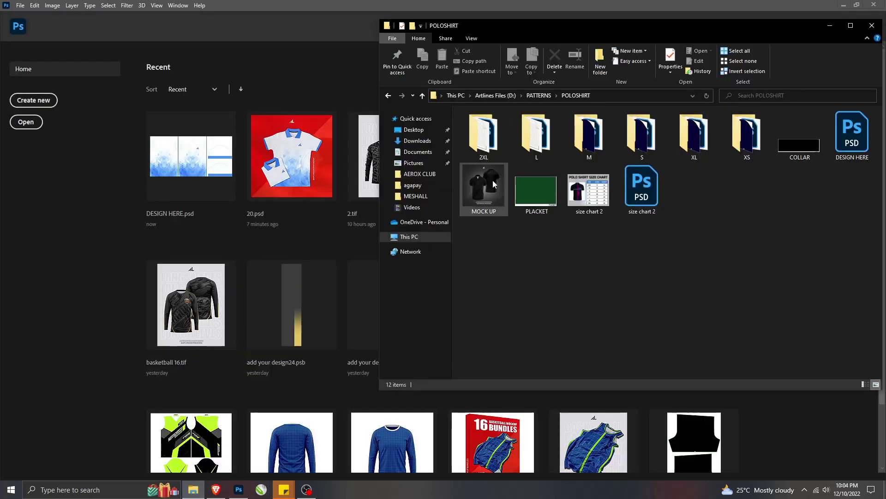
{"action": "double_click", "coordinate": [496, 150]}
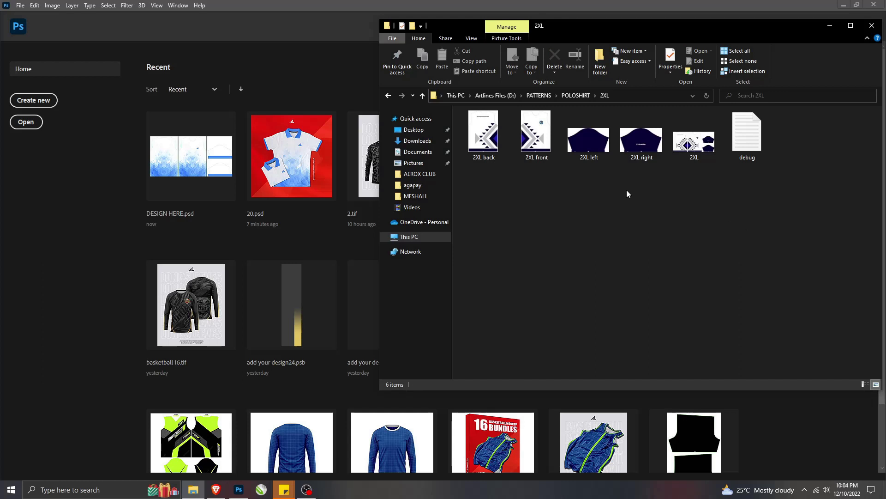
{"action": "double_click", "coordinate": [698, 144]}
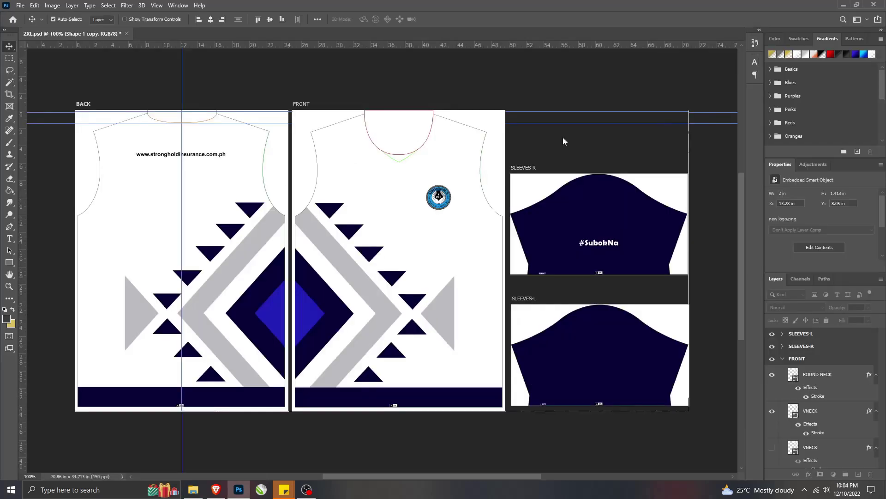
Step: Hide the ROUND NECK outline layer on the FRONT artboard
{"action": "left_click", "coordinate": [401, 147]}
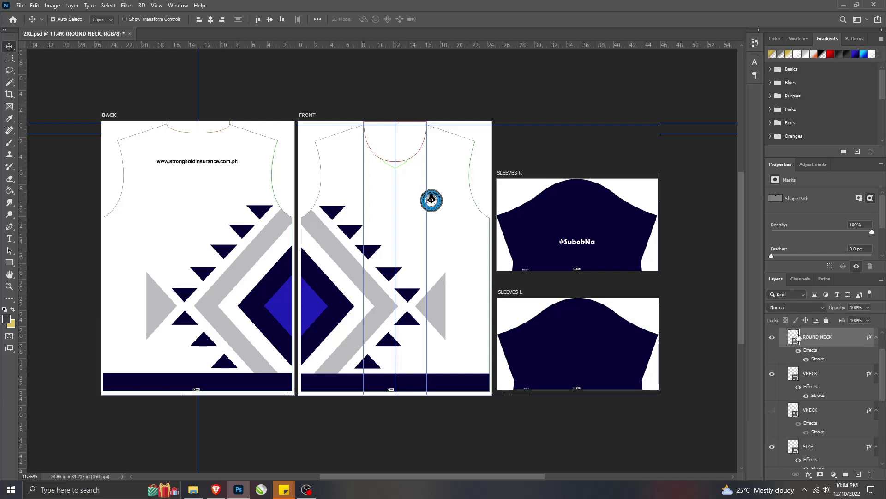
{"action": "left_click", "coordinate": [773, 338]}
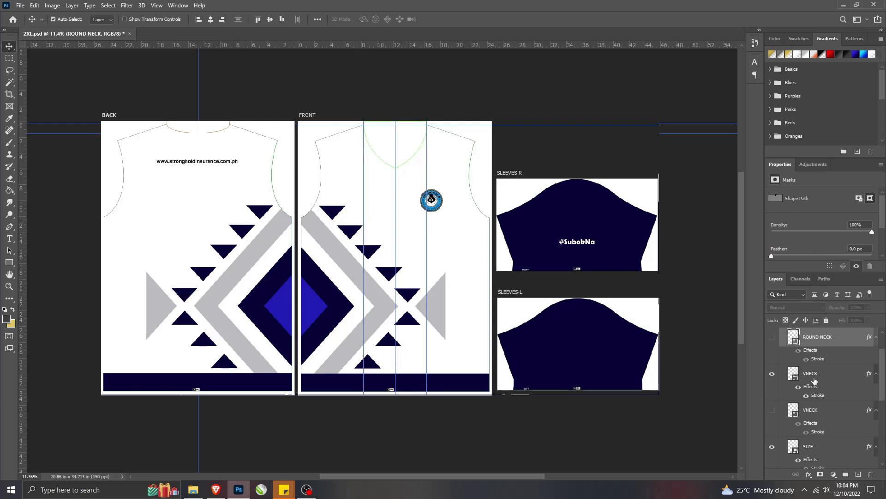
Step: Hide the visible VNECK outline on the FRONT artboard, and rename the BACK neckline shape "tshirt neck back" and hide it
{"action": "left_click", "coordinate": [773, 375]}
{"action": "left_click", "coordinate": [216, 132]}
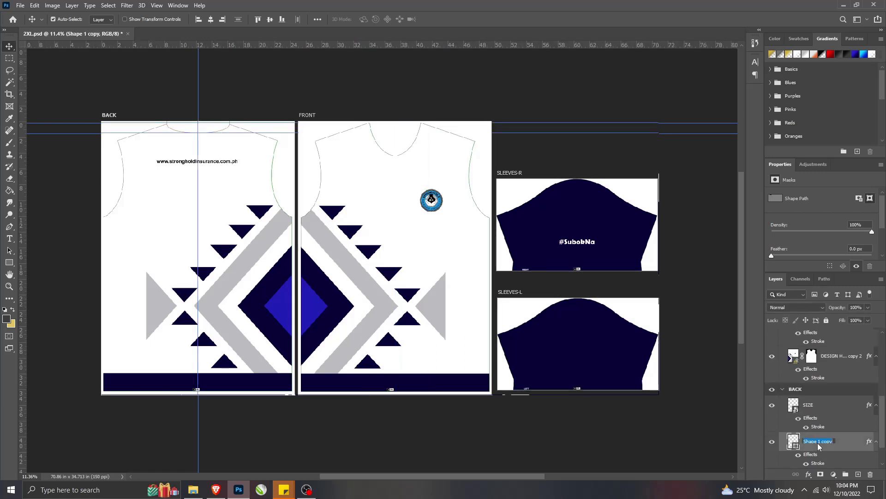
{"action": "type", "text": "tshirt neck back"}
{"action": "key", "text": "Return"}
{"action": "left_click", "coordinate": [772, 442]}
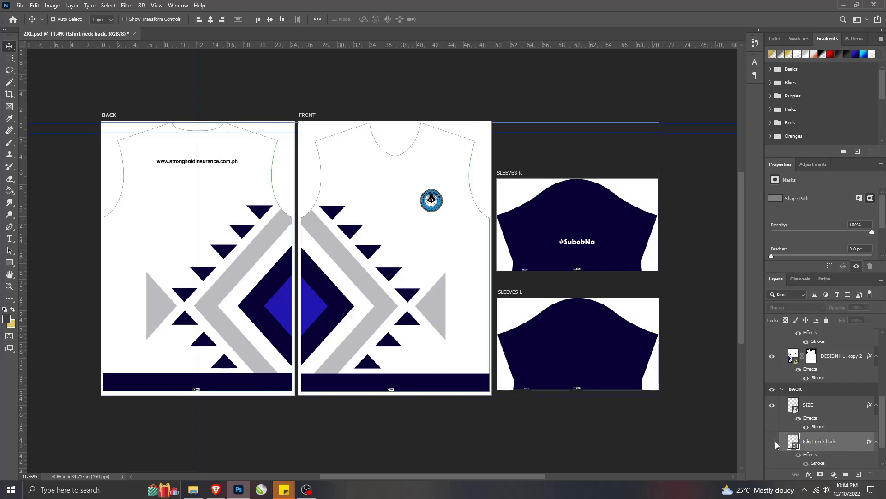
Step: Relink the FRONT artboard's DESIGN HERE copy 2 smart object to the DESIGN HERE file in the POLOSHIRT folder
{"action": "left_click", "coordinate": [381, 212]}
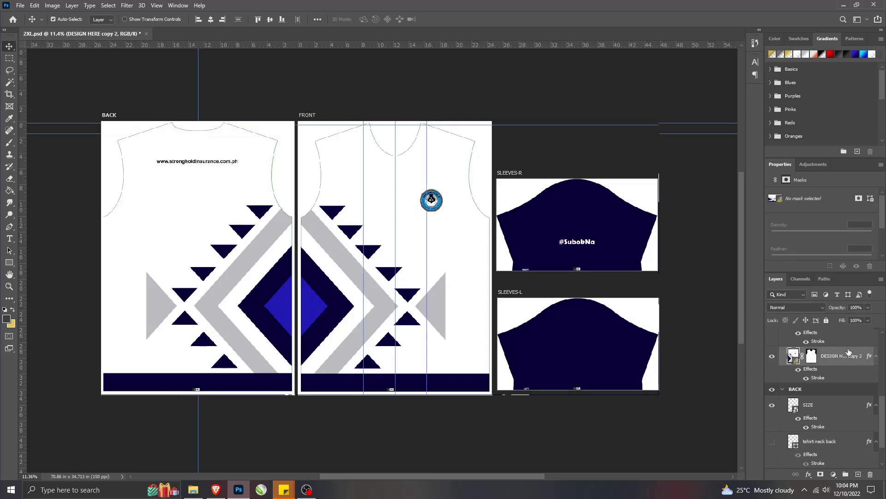
{"action": "right_click", "coordinate": [835, 360]}
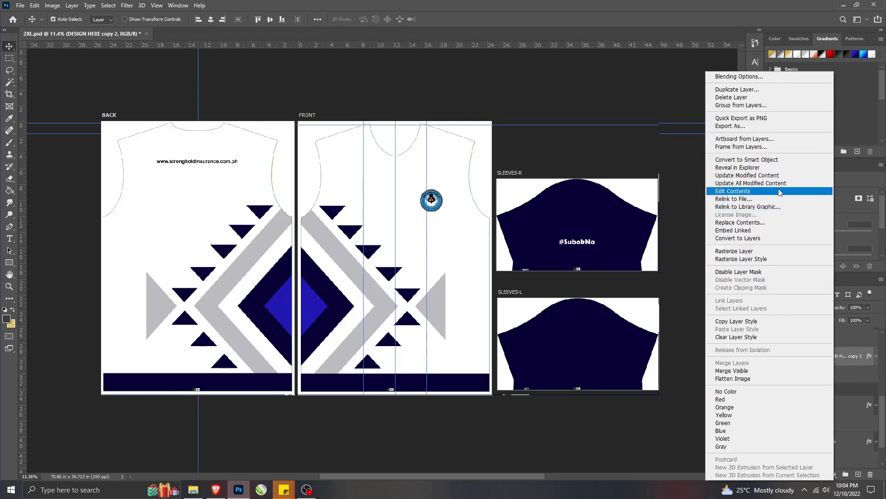
{"action": "left_click", "coordinate": [732, 199]}
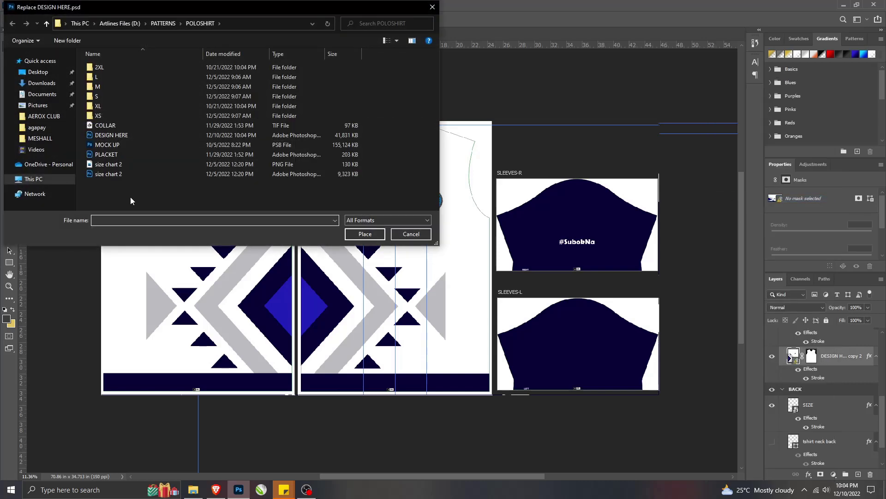
{"action": "left_click", "coordinate": [116, 135]}
{"action": "left_click", "coordinate": [365, 233]}
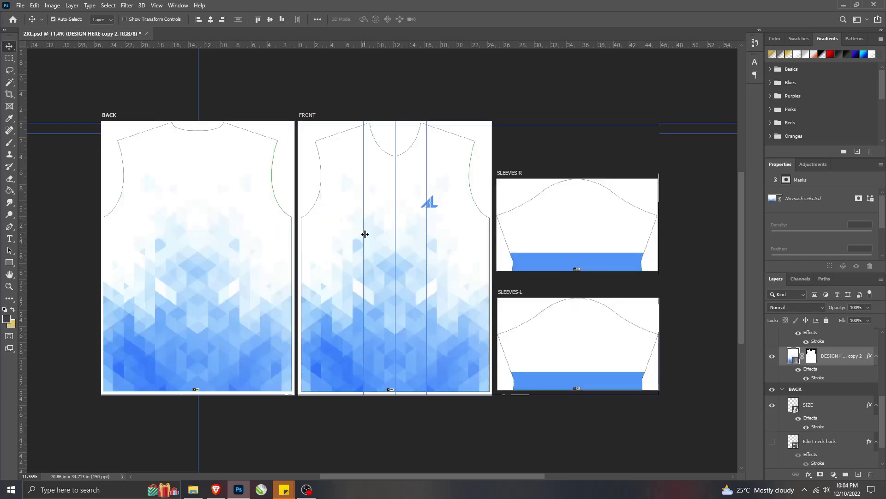
Step: Hide the SLEEVES-L, SLEEVES-R and FRONT artboards, leaving only BACK visible
{"action": "scroll", "coordinate": [791, 369], "scroll_direction": "up", "scroll_amount": 5}
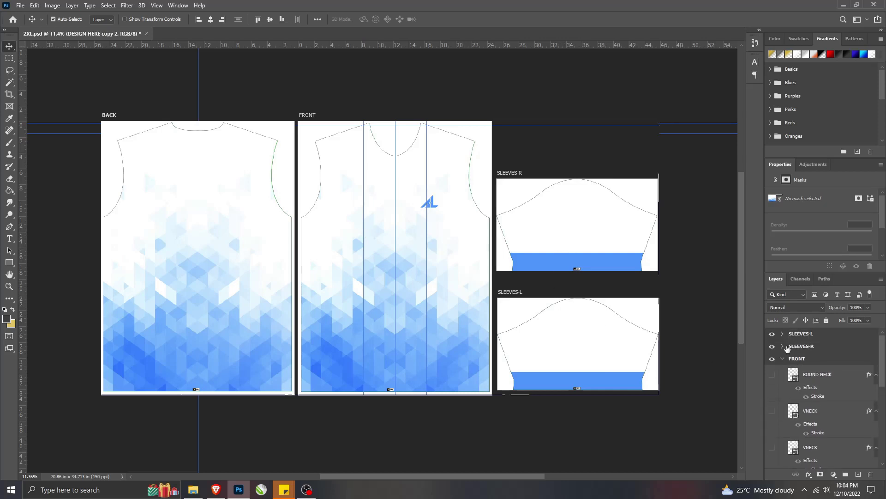
{"action": "left_click", "coordinate": [783, 360]}
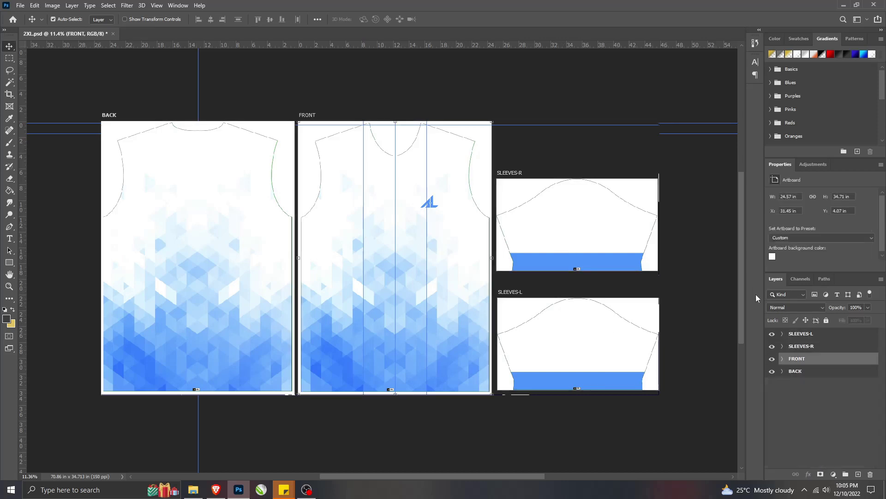
{"action": "left_click_drag", "start_coordinate": [773, 336], "coordinate": [772, 359]}
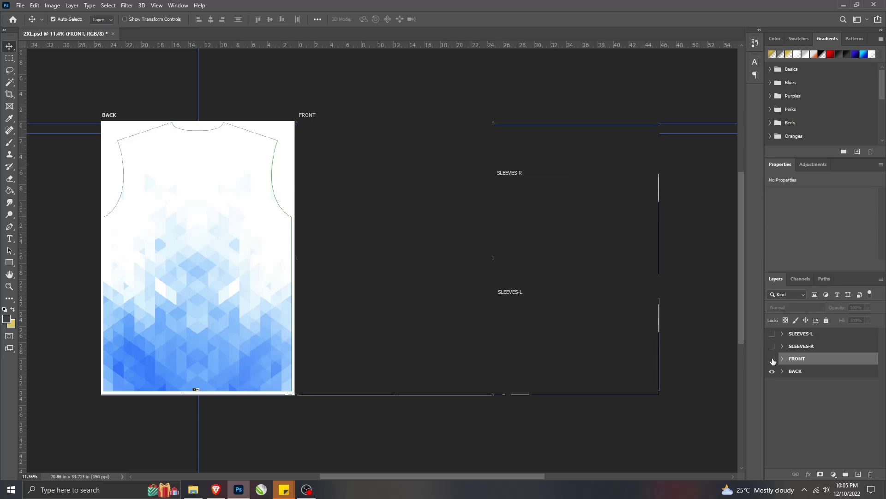
Step: Save the BACK artboard as a JPEG at quality 12, replacing the existing 2XL back file
{"action": "left_click", "coordinate": [19, 6]}
{"action": "left_click", "coordinate": [34, 116]}
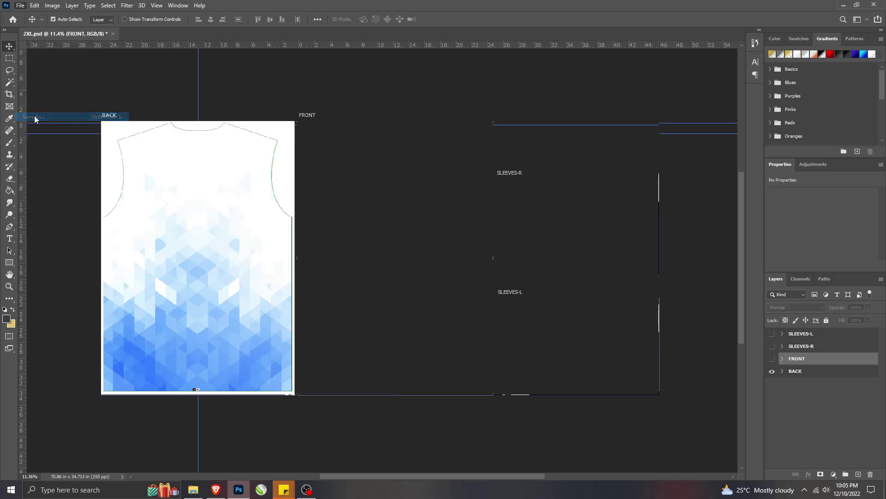
{"action": "left_click", "coordinate": [108, 76]}
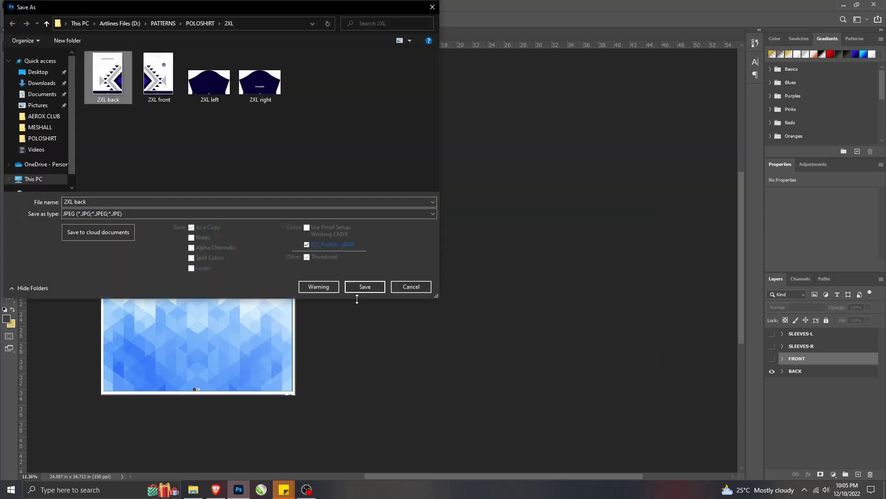
{"action": "left_click", "coordinate": [356, 287]}
{"action": "left_click", "coordinate": [462, 246]}
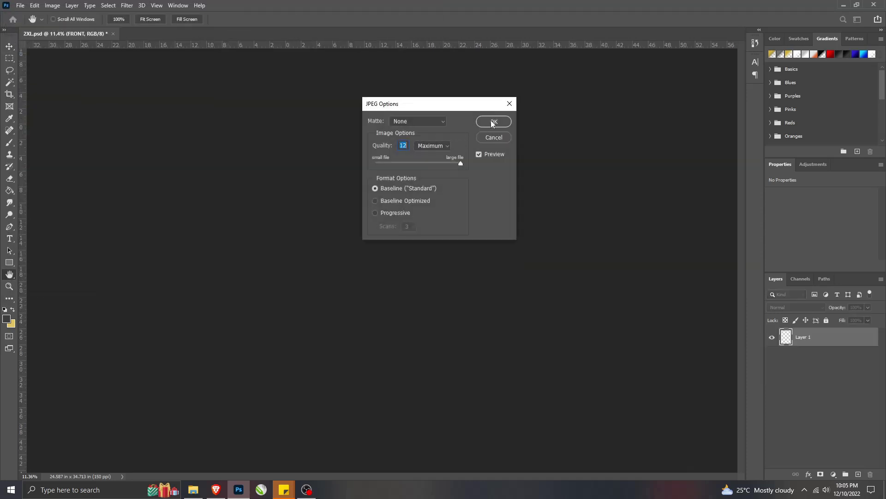
{"action": "left_click", "coordinate": [493, 122]}
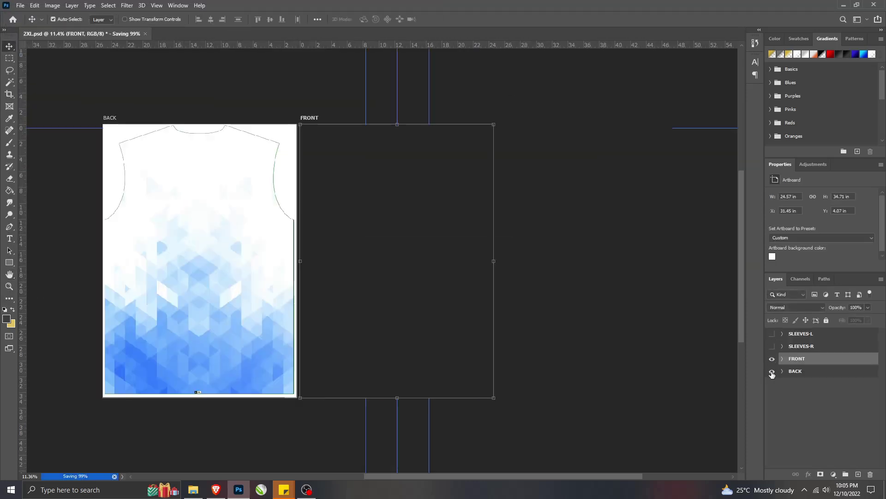
Step: Show only the FRONT artboard and save it as a JPEG over the existing 2XL front file
{"action": "left_click", "coordinate": [772, 372]}
{"action": "left_click", "coordinate": [20, 5]}
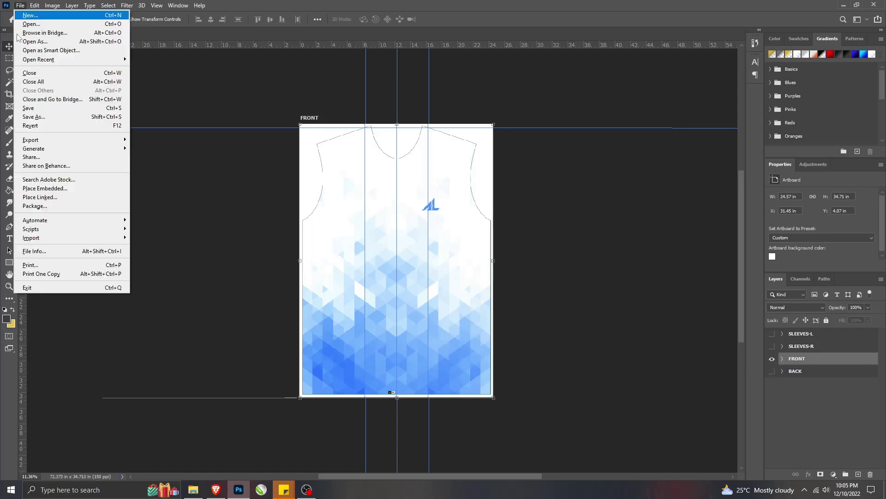
{"action": "left_click", "coordinate": [27, 116]}
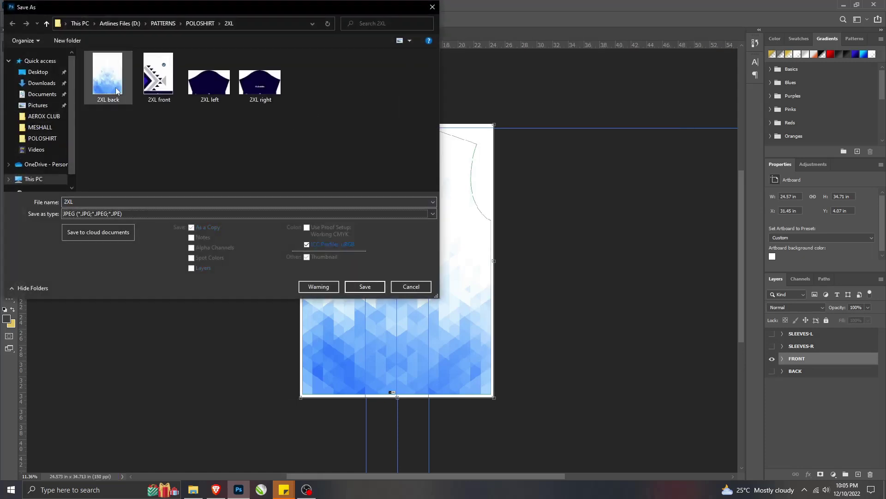
{"action": "left_click", "coordinate": [157, 90]}
{"action": "left_click", "coordinate": [364, 287]}
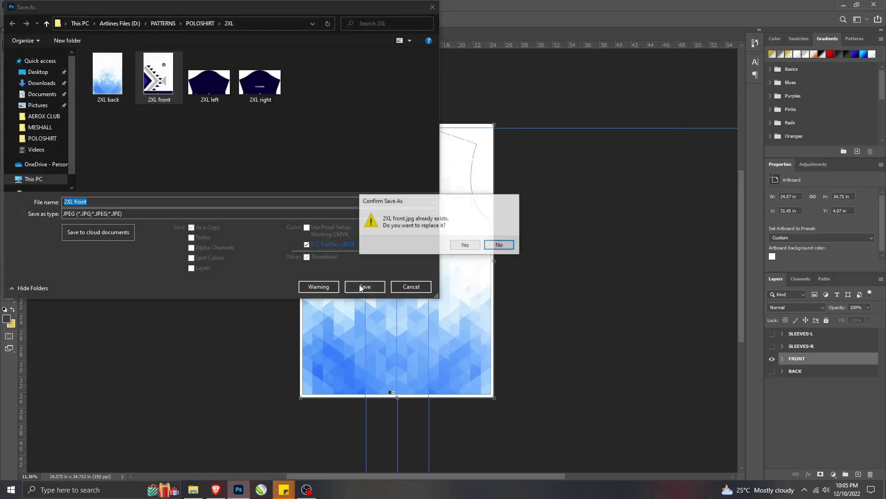
{"action": "left_click", "coordinate": [457, 248]}
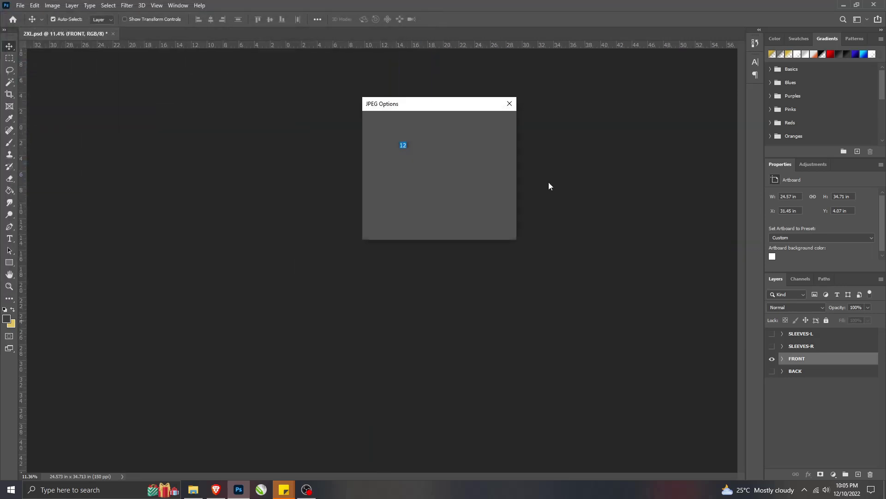
{"action": "left_click", "coordinate": [493, 123]}
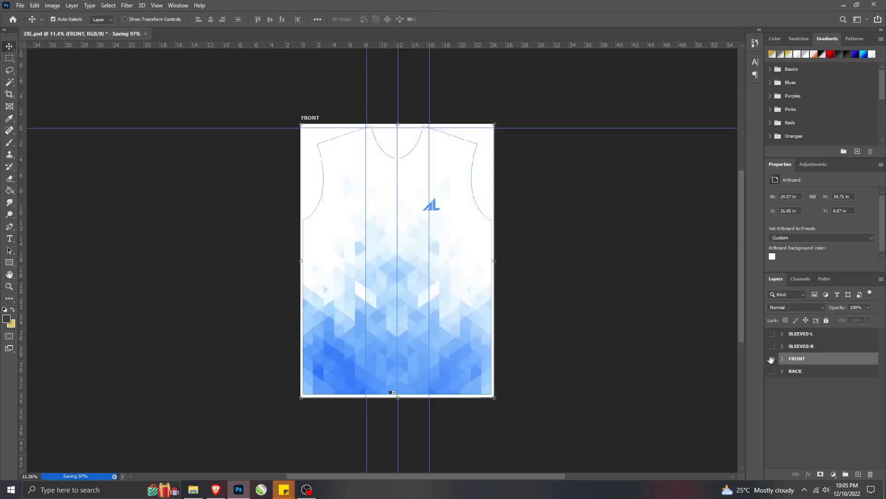
Step: Show only the SLEEVES-R artboard and save it as a JPEG over the existing 2XL right file
{"action": "left_click", "coordinate": [772, 359]}
{"action": "left_click", "coordinate": [772, 346]}
{"action": "left_click", "coordinate": [20, 5]}
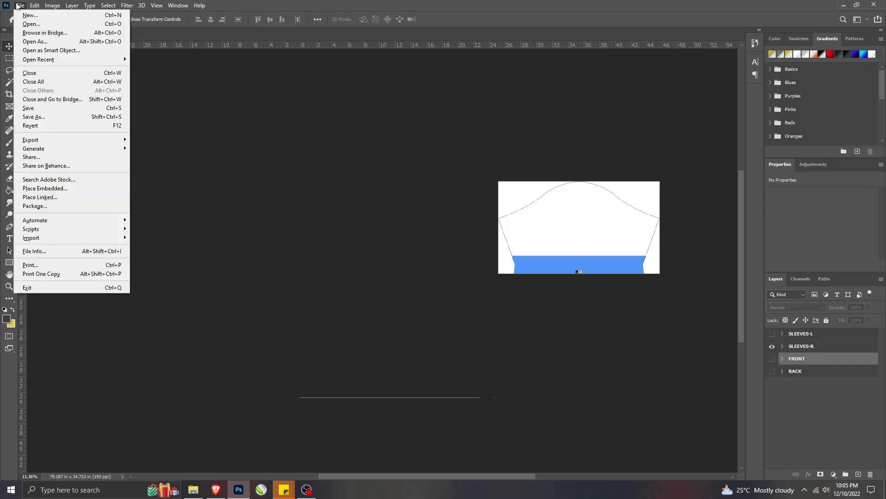
{"action": "left_click", "coordinate": [37, 117]}
{"action": "left_click", "coordinate": [260, 78]}
{"action": "left_click", "coordinate": [364, 286]}
{"action": "left_click", "coordinate": [453, 245]}
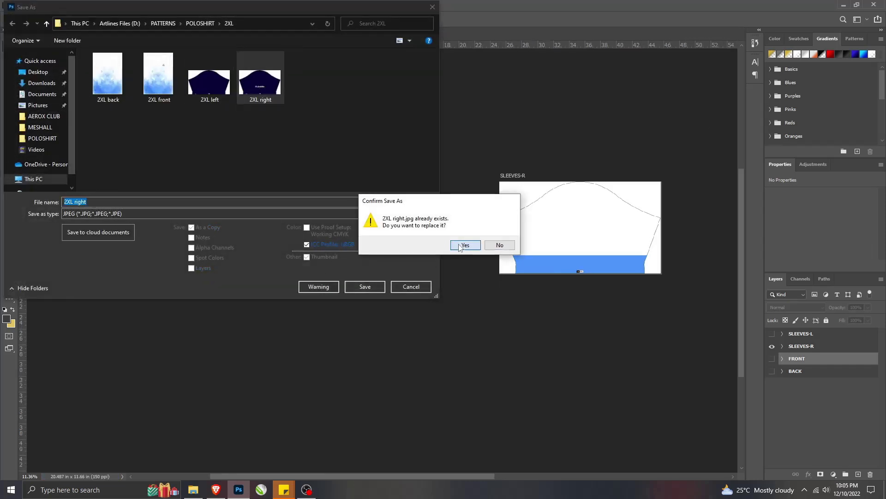
{"action": "left_click", "coordinate": [494, 121]}
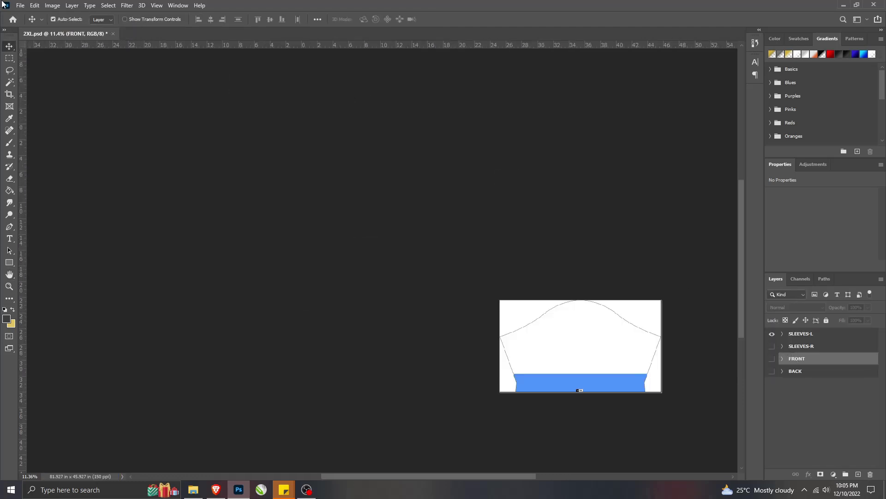
Step: Save the SLEEVES-L artboard alone as a JPEG, replacing the existing 2XL left file
{"action": "left_click", "coordinate": [21, 5]}
{"action": "left_click", "coordinate": [38, 115]}
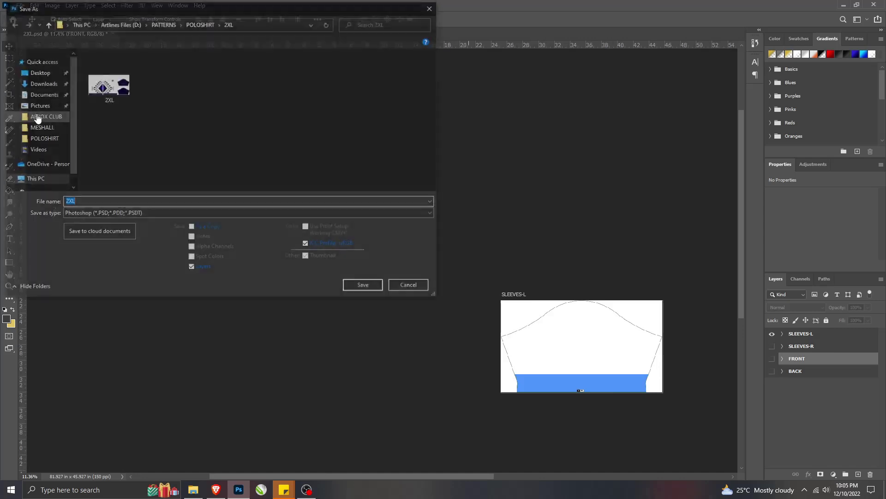
{"action": "left_click", "coordinate": [215, 94]}
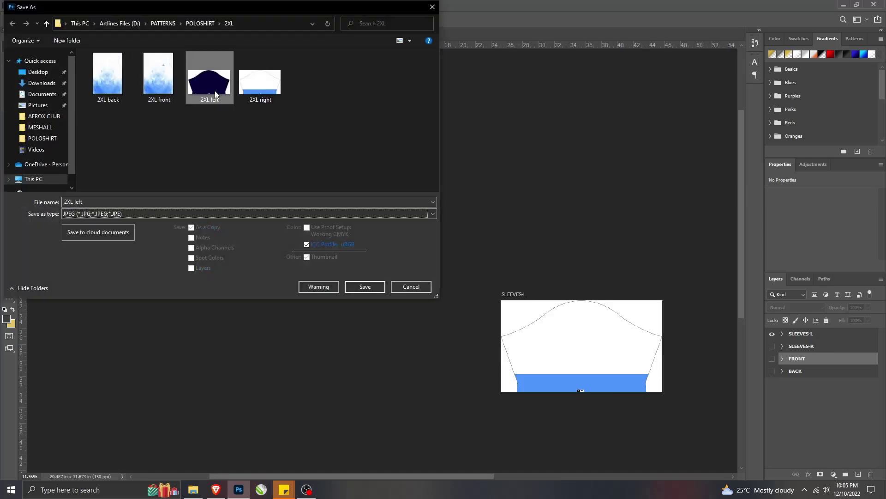
{"action": "left_click", "coordinate": [364, 287]}
{"action": "left_click", "coordinate": [465, 244]}
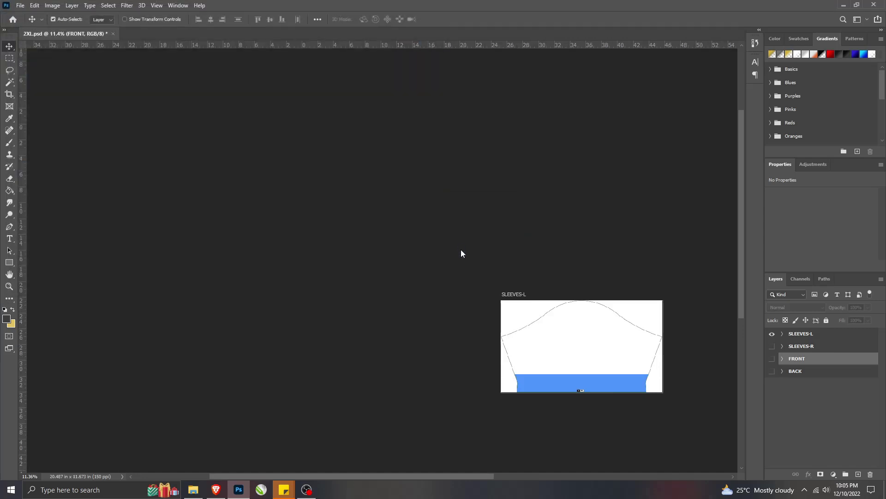
{"action": "left_click", "coordinate": [493, 122]}
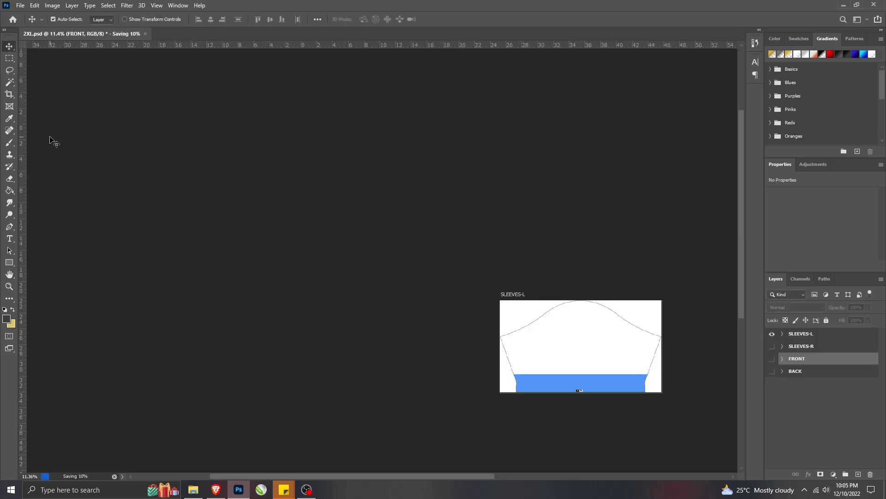
Step: Save 2XL.psd and close it
{"action": "left_click", "coordinate": [21, 6]}
{"action": "left_click", "coordinate": [64, 108]}
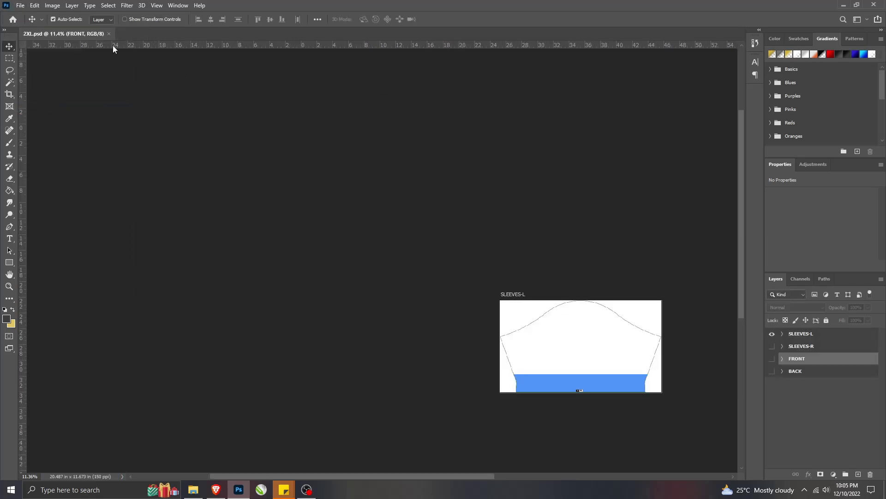
{"action": "left_click", "coordinate": [109, 34]}
Step: Switch to File Explorer and open the L pattern document from the POLOSHIRT pattern's L folder
{"action": "left_click", "coordinate": [193, 489]}
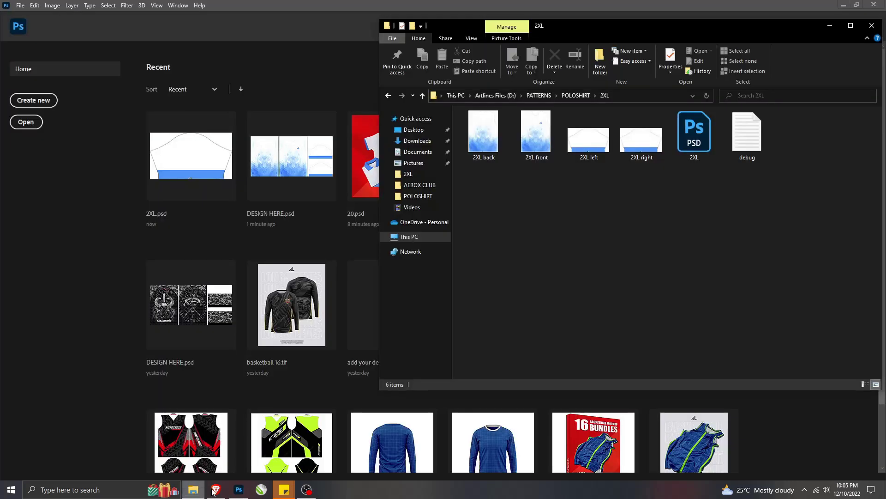
{"action": "left_click", "coordinate": [387, 95]}
{"action": "double_click", "coordinate": [533, 138]}
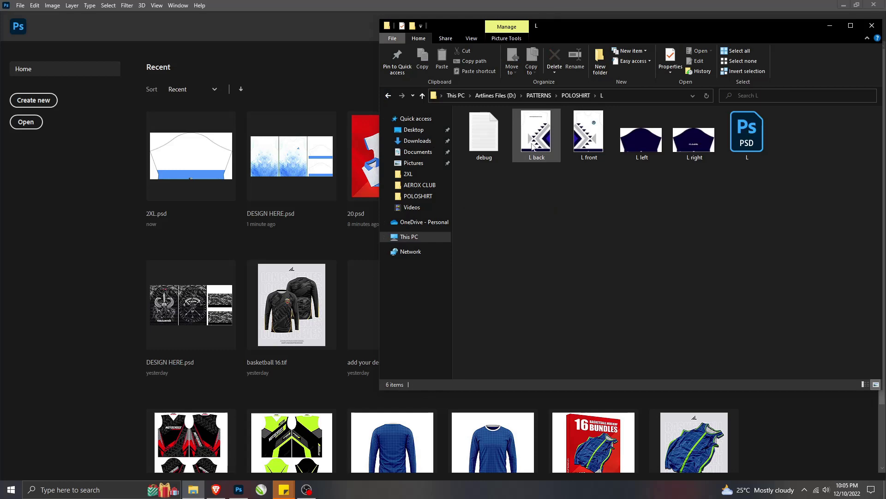
{"action": "double_click", "coordinate": [739, 148]}
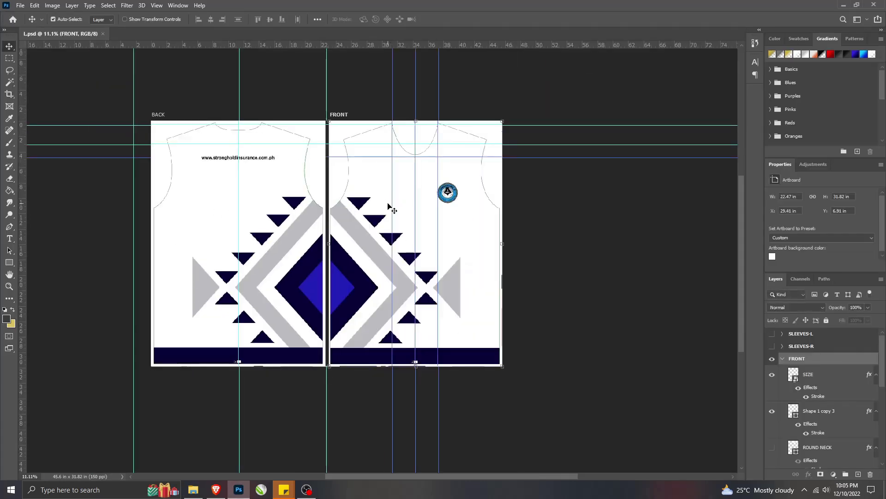
Step: Relink the DESIGN HERE copy 2 smart object on L.psd's FRONT artboard to the DESIGN HERE file in the POLOSHIRT folder
{"action": "left_click", "coordinate": [373, 225]}
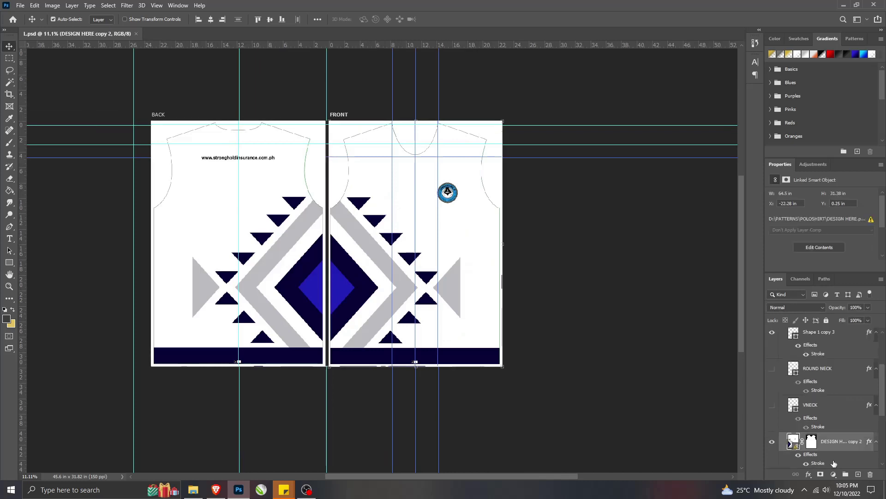
{"action": "right_click", "coordinate": [839, 444]}
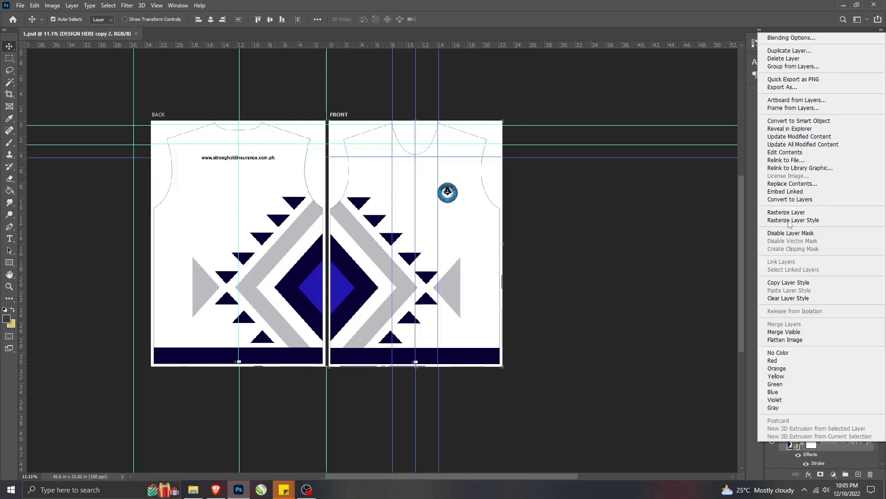
{"action": "left_click", "coordinate": [788, 161]}
{"action": "left_click", "coordinate": [114, 136]}
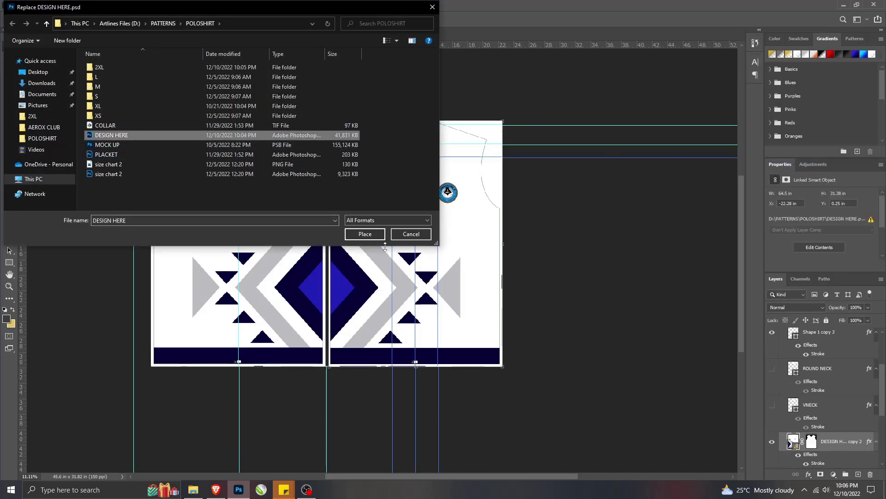
{"action": "left_click", "coordinate": [366, 233]}
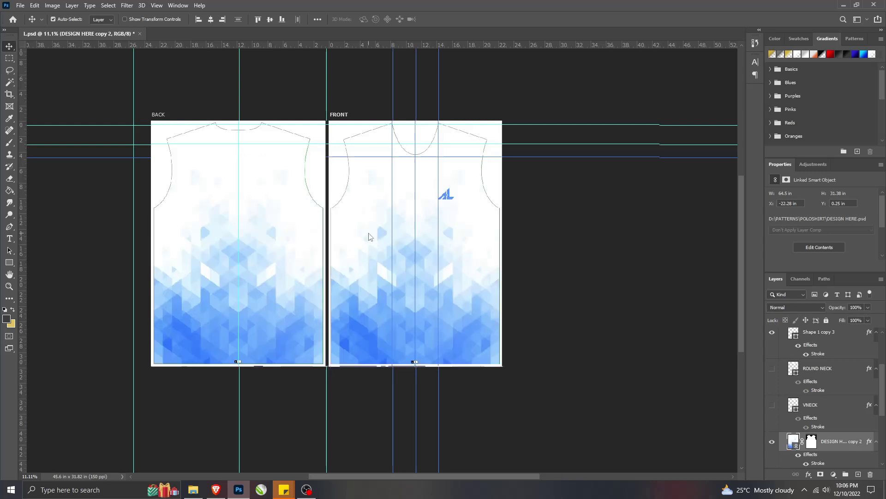
Step: Collapse the FRONT and BACK artboard groups and hide FRONT so only BACK is visible
{"action": "scroll", "coordinate": [368, 236], "scroll_direction": "up", "scroll_amount": 1}
{"action": "scroll", "coordinate": [780, 347], "scroll_direction": "up", "scroll_amount": 3}
{"action": "left_click", "coordinate": [783, 358]}
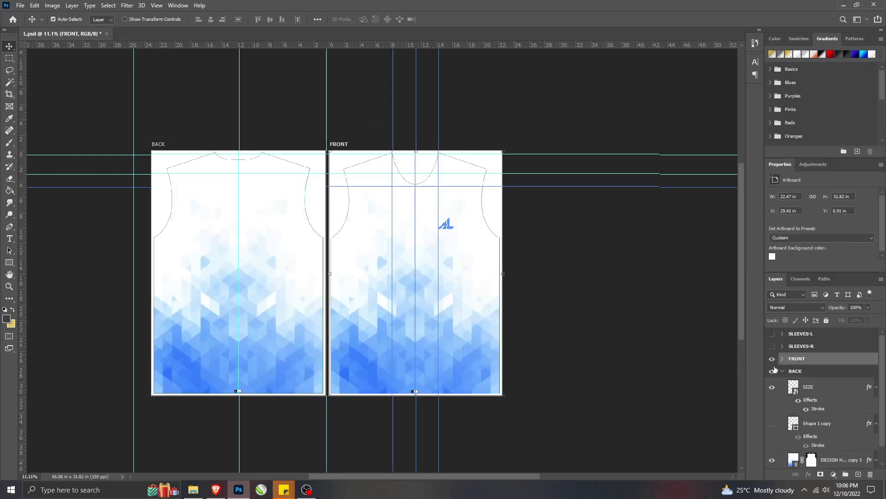
{"action": "left_click", "coordinate": [772, 358]}
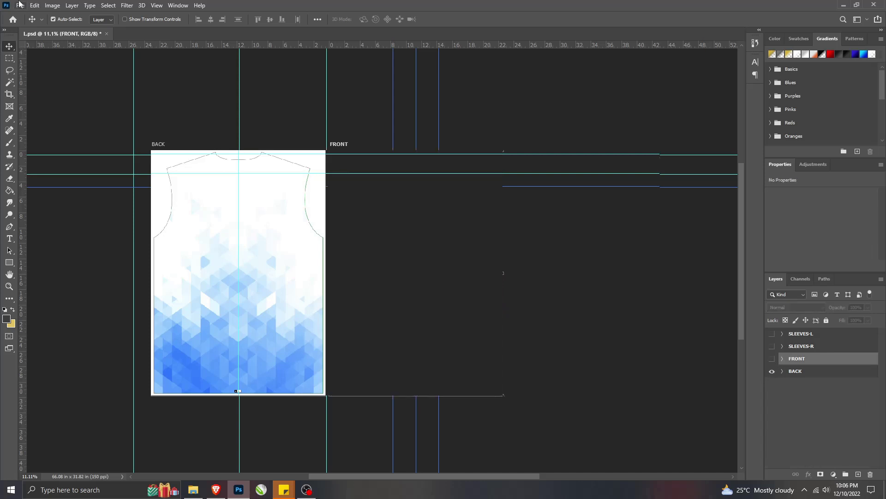
Step: Save the BACK artboard as a JPEG at maximum quality, replacing the existing L back file in the L folder
{"action": "left_click", "coordinate": [20, 4]}
{"action": "left_click", "coordinate": [37, 115]}
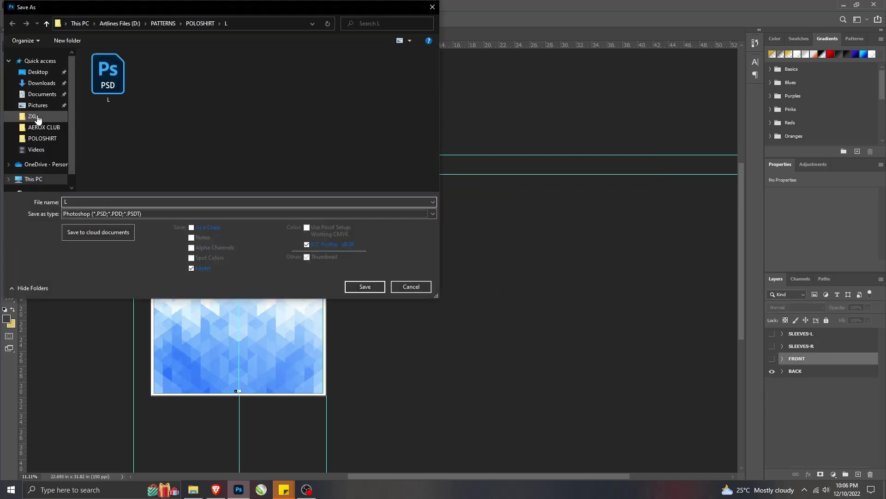
{"action": "left_click", "coordinate": [107, 74]}
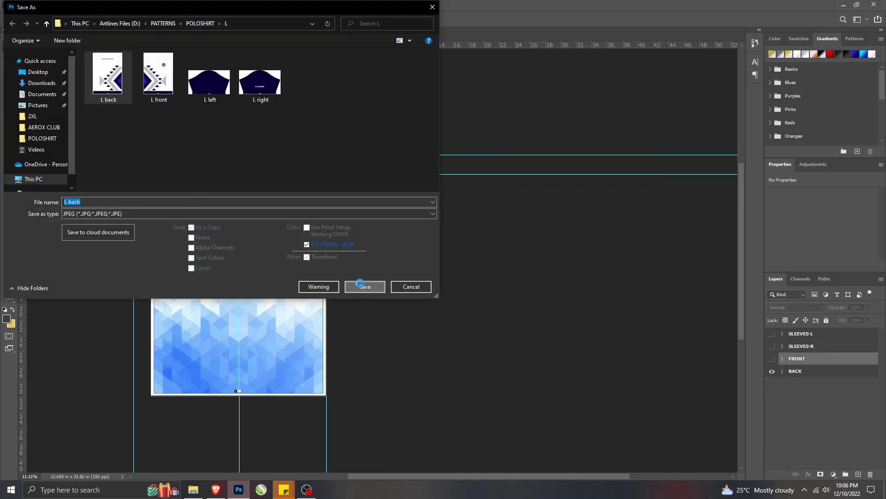
{"action": "left_click", "coordinate": [452, 250]}
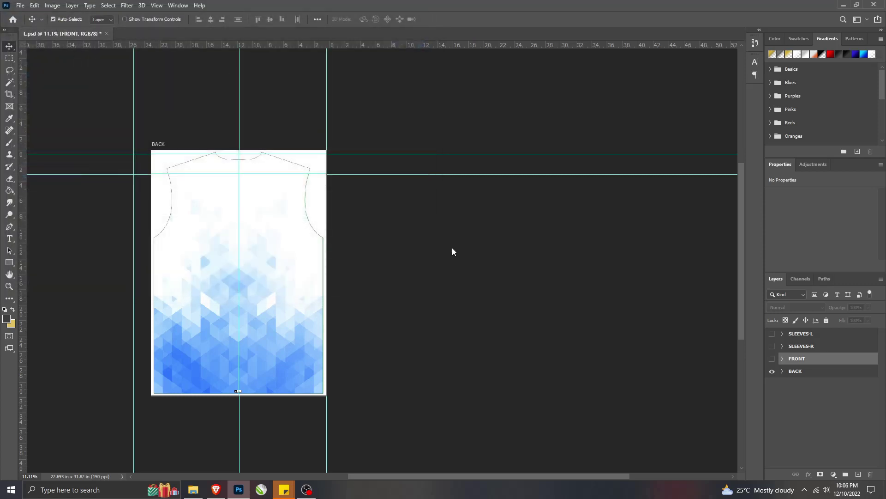
{"action": "left_click", "coordinate": [489, 124]}
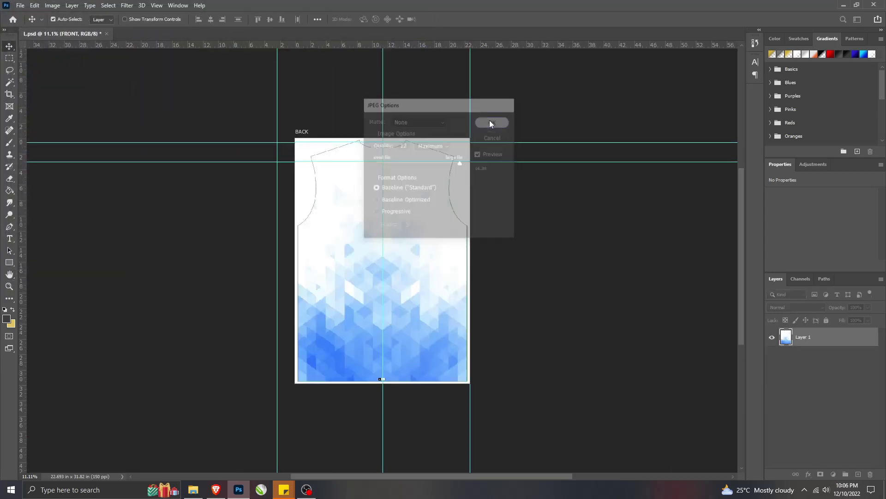
Step: Show only the FRONT artboard and save it as a JPEG, replacing the existing L front file
{"action": "left_click", "coordinate": [771, 373]}
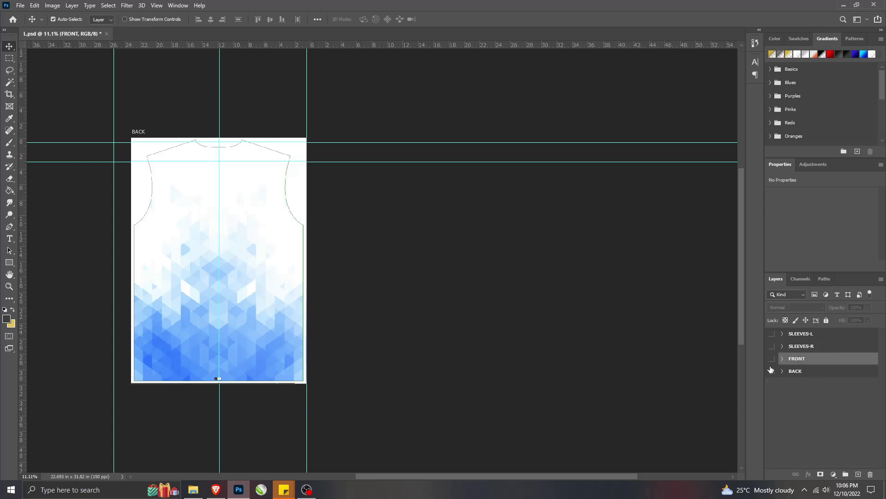
{"action": "left_click", "coordinate": [772, 358]}
{"action": "left_click", "coordinate": [21, 5]}
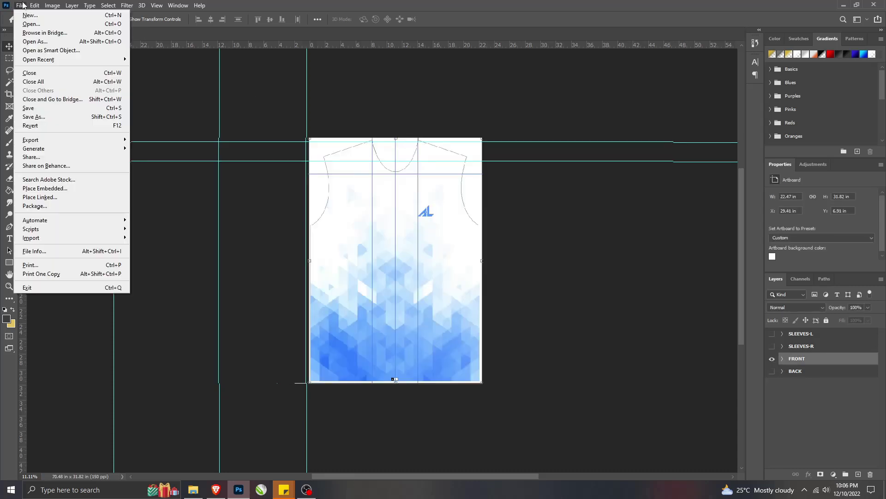
{"action": "left_click", "coordinate": [36, 116]}
{"action": "left_click", "coordinate": [154, 83]}
{"action": "left_click", "coordinate": [365, 286]}
{"action": "left_click", "coordinate": [466, 245]}
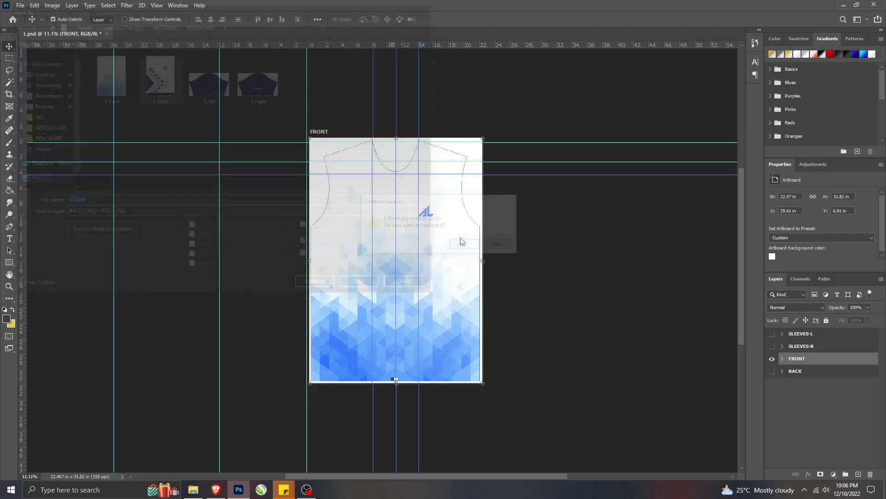
{"action": "left_click", "coordinate": [492, 122]}
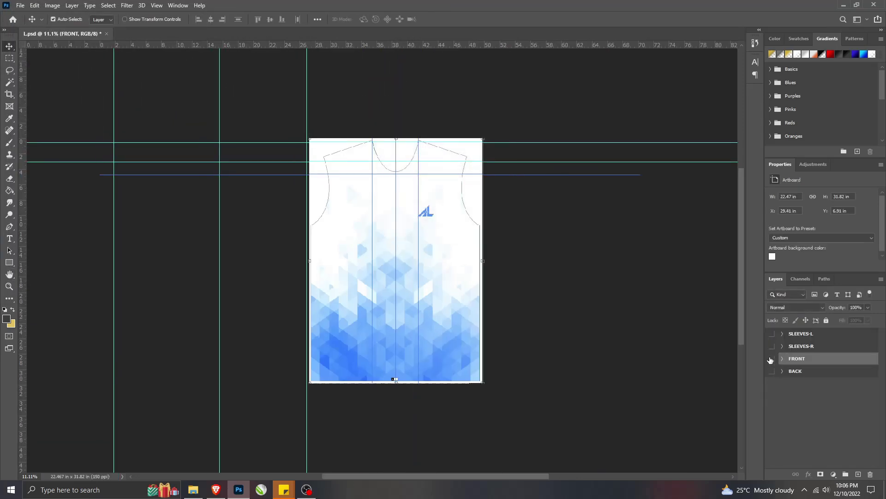
Step: Show only the SLEEVES-R artboard and save it as a JPEG, replacing the existing L right file
{"action": "left_click", "coordinate": [772, 359]}
{"action": "left_click", "coordinate": [772, 346]}
{"action": "left_click", "coordinate": [20, 5]}
{"action": "left_click", "coordinate": [35, 111]}
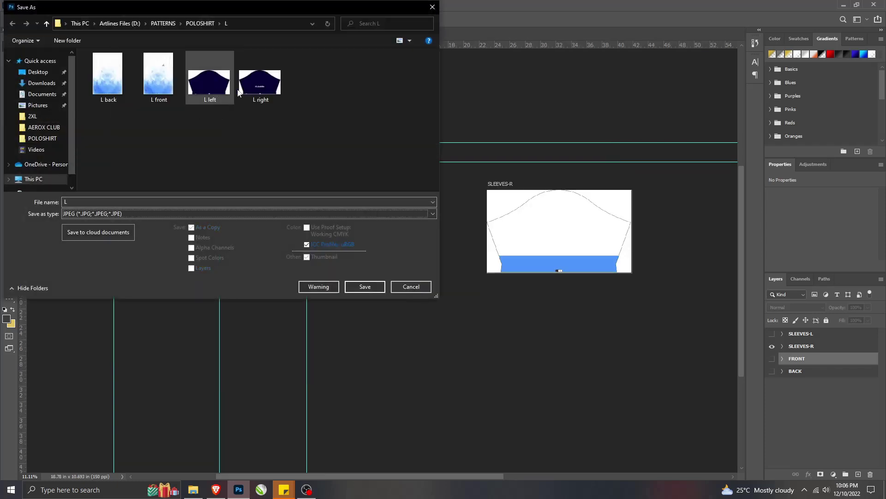
{"action": "left_click", "coordinate": [260, 79]}
{"action": "left_click", "coordinate": [360, 287]}
{"action": "left_click", "coordinate": [462, 245]}
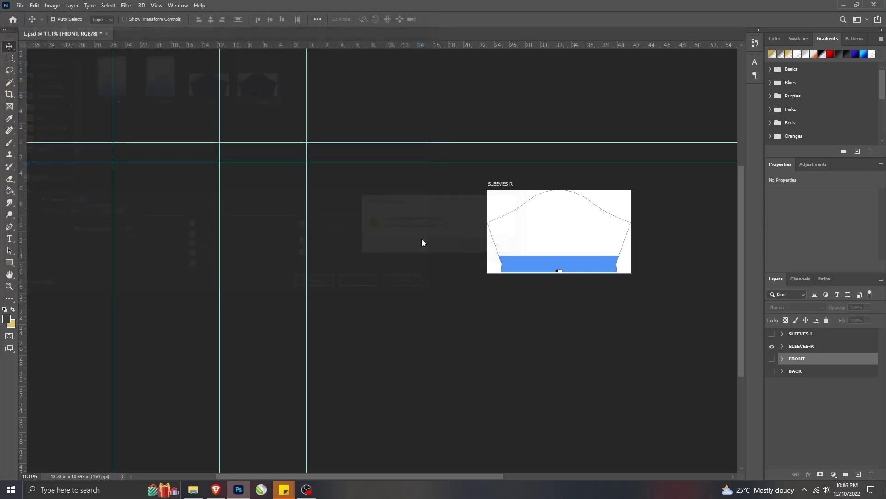
{"action": "left_click", "coordinate": [493, 122]}
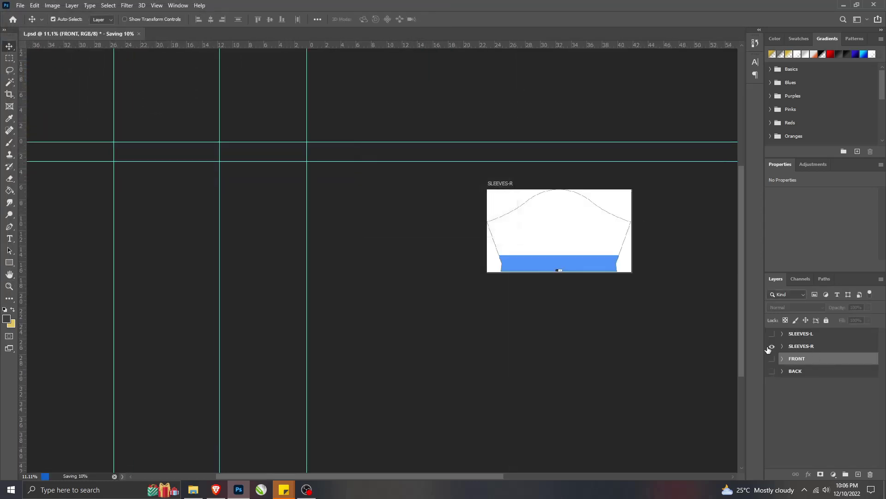
Step: Show only the SLEEVES-L artboard and save it as a JPEG at quality 12, replacing the existing L left file
{"action": "left_click", "coordinate": [771, 334]}
{"action": "left_click", "coordinate": [771, 334]}
{"action": "left_click", "coordinate": [20, 5]}
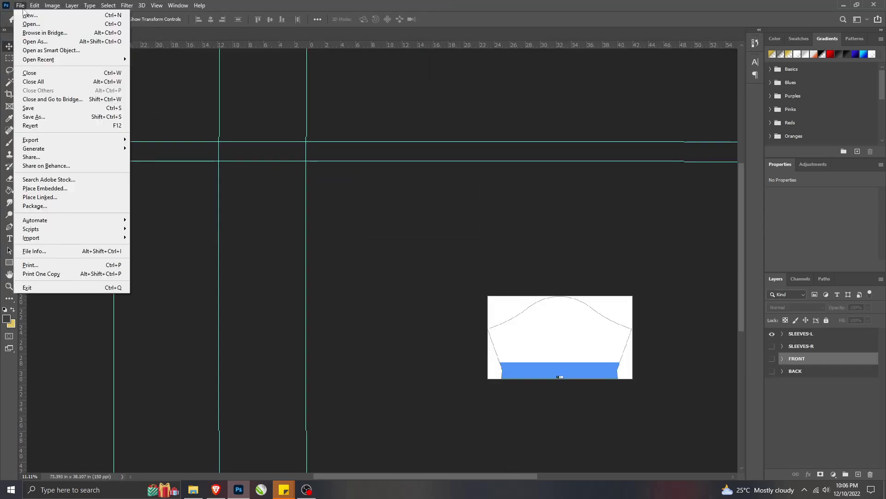
{"action": "left_click", "coordinate": [42, 117]}
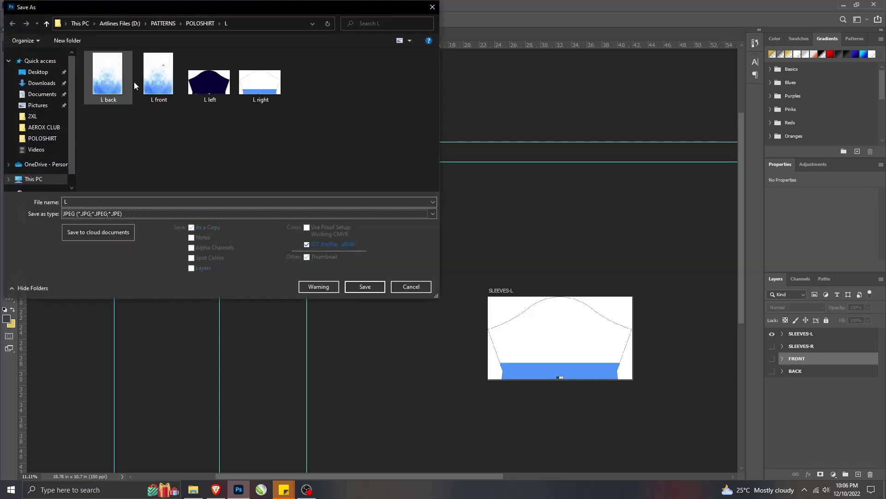
{"action": "left_click", "coordinate": [211, 84]}
{"action": "left_click", "coordinate": [378, 287]}
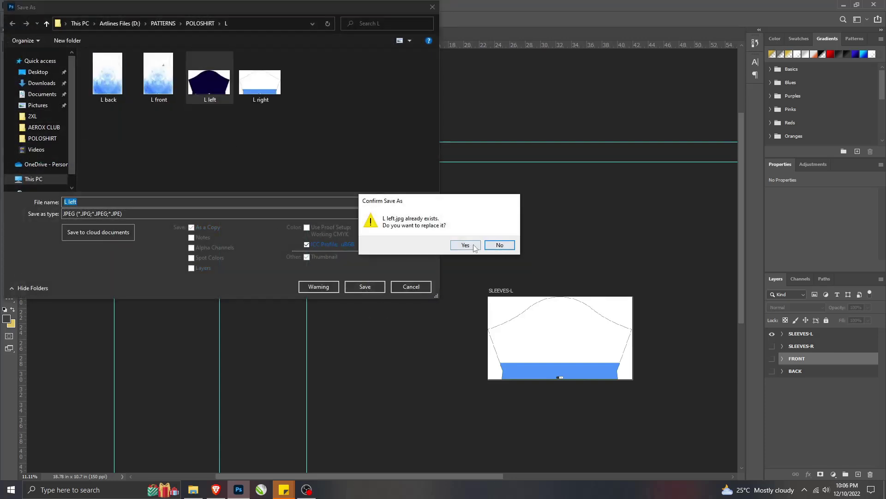
{"action": "left_click", "coordinate": [466, 246]}
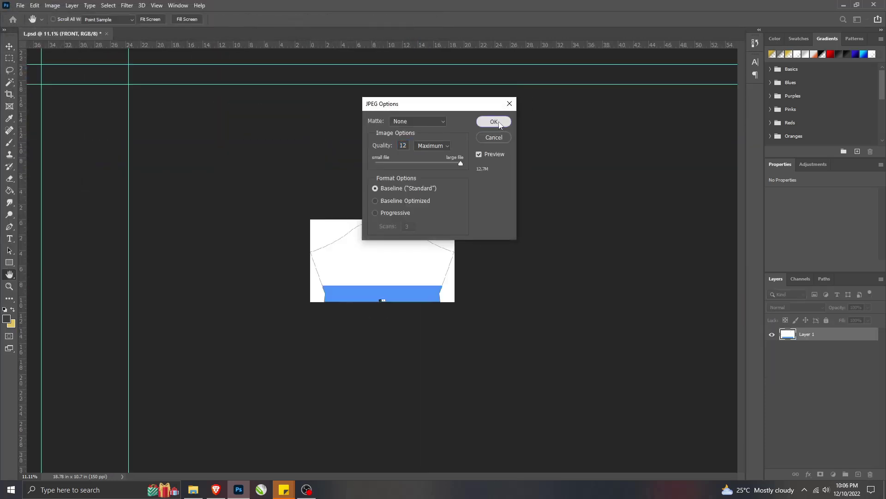
{"action": "left_click", "coordinate": [494, 120]}
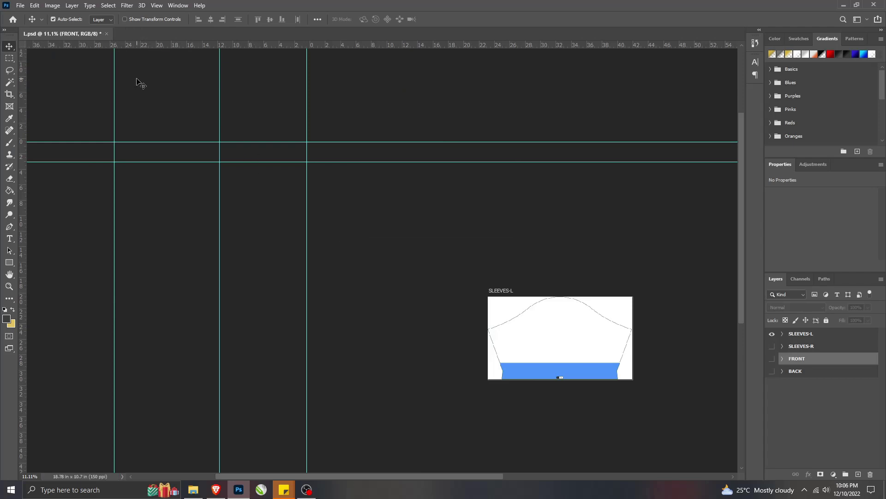
Step: Save L.psd and close it
{"action": "key", "text": "ctrl+s"}
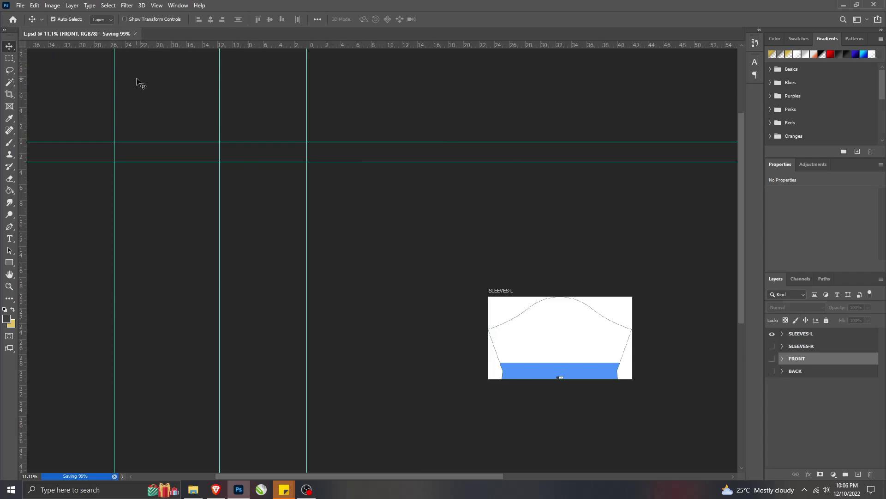
{"action": "key", "text": "ctrl+w"}
Step: Switch to File Explorer and open the DESIGN HERE document from the BASKETBALL pattern's REGULAR CUT folder
{"action": "left_click", "coordinate": [193, 490]}
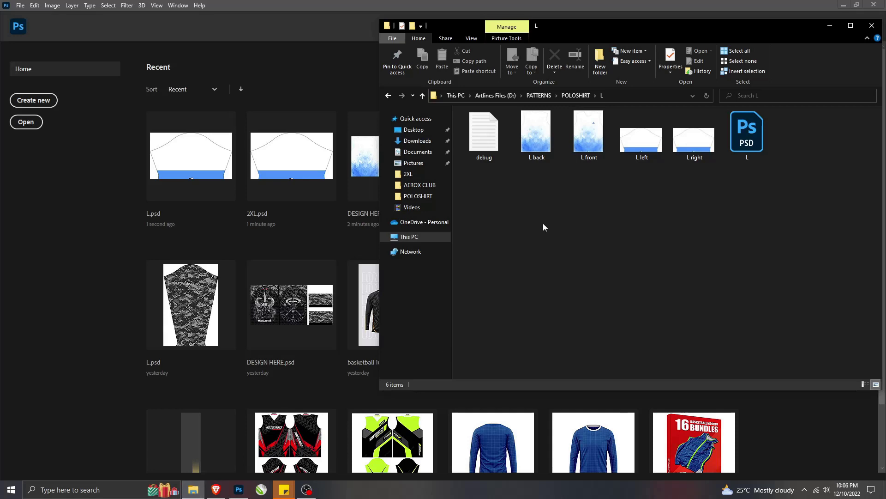
{"action": "left_click", "coordinate": [388, 95]}
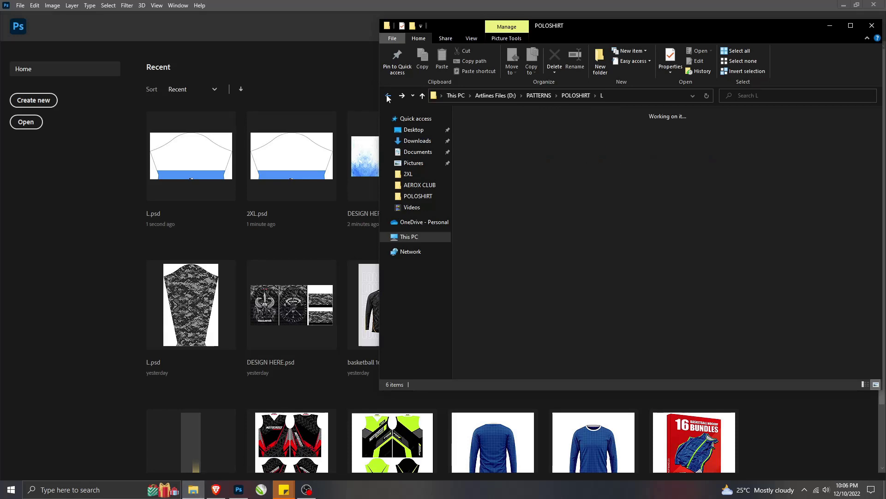
{"action": "left_click", "coordinate": [387, 95]}
{"action": "double_click", "coordinate": [489, 126]}
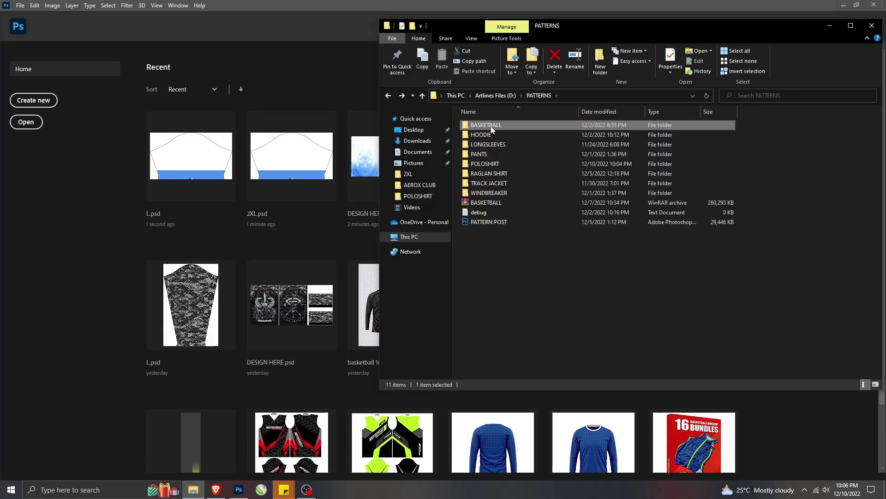
{"action": "double_click", "coordinate": [601, 138]}
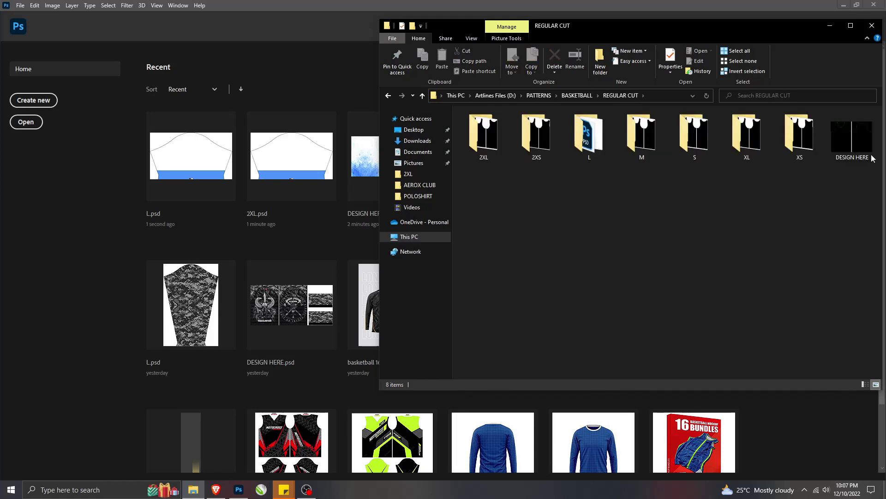
{"action": "double_click", "coordinate": [852, 136]}
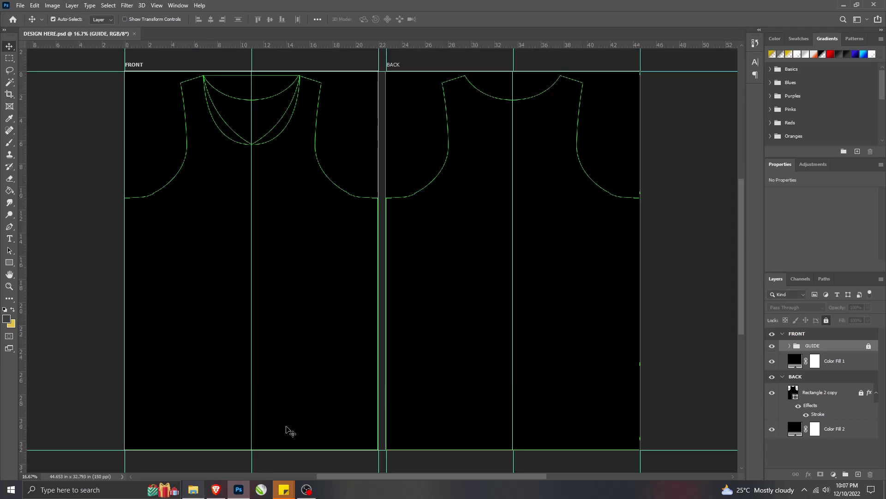
Step: Go to the desktop and open the jersey mockup 1.psd from folder 1 inside PACKAGE DESIGN 2's BASKETBALL folder
{"action": "left_click", "coordinate": [844, 5]}
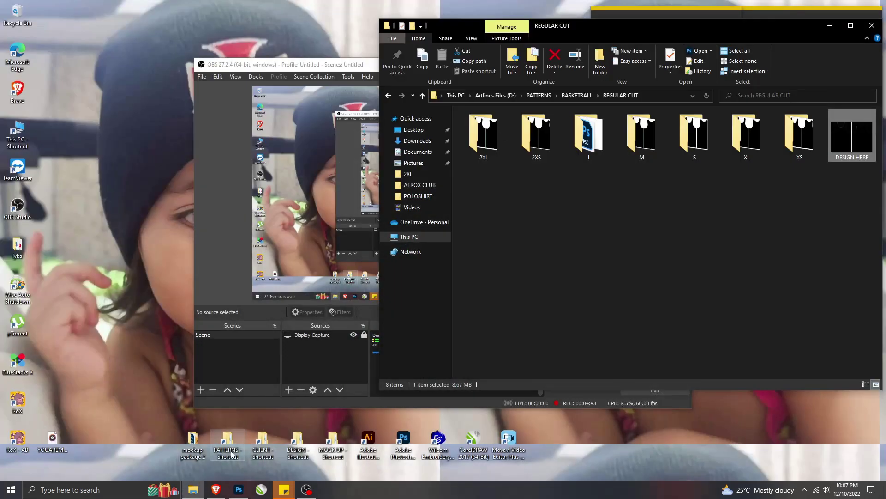
{"action": "left_click", "coordinate": [302, 447]}
{"action": "double_click", "coordinate": [302, 446]}
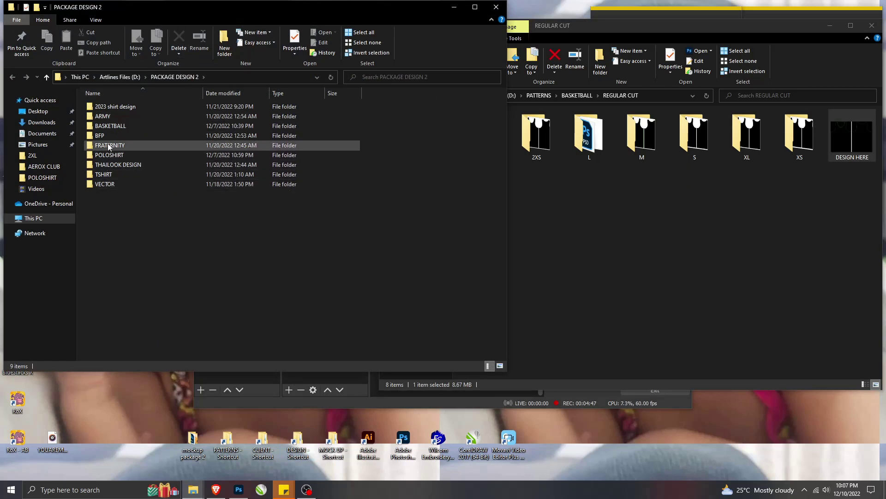
{"action": "double_click", "coordinate": [104, 126]}
{"action": "double_click", "coordinate": [104, 123]}
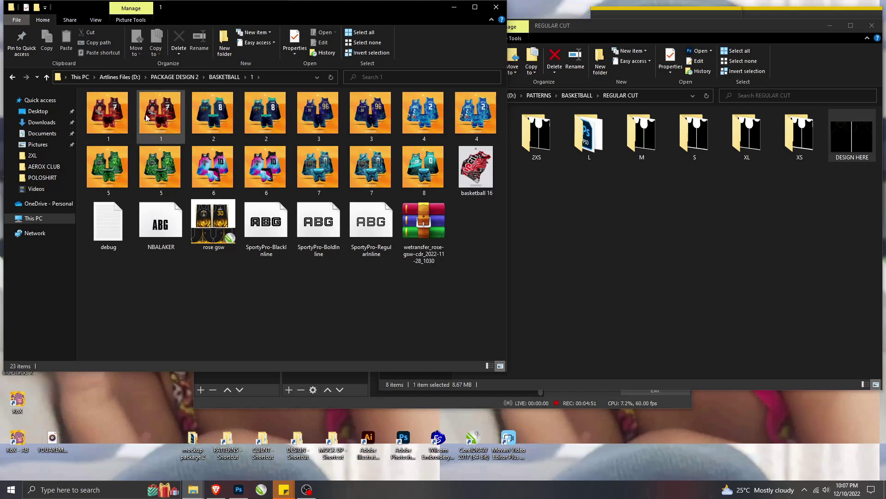
{"action": "double_click", "coordinate": [158, 110]}
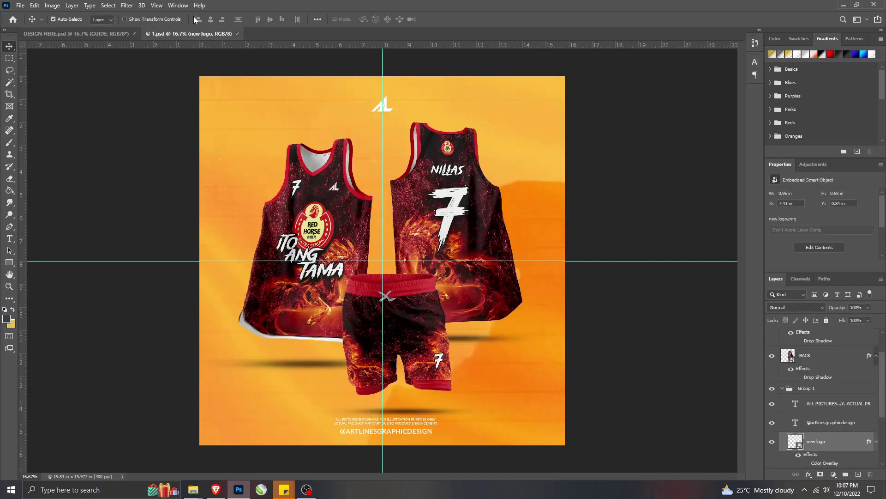
Step: Arrange the 1.psd mockup and DESIGN HERE.psd side by side in a two-up vertical layout
{"action": "left_click", "coordinate": [180, 6]}
{"action": "mouse_move", "coordinate": [184, 16]}
{"action": "left_click", "coordinate": [291, 34]}
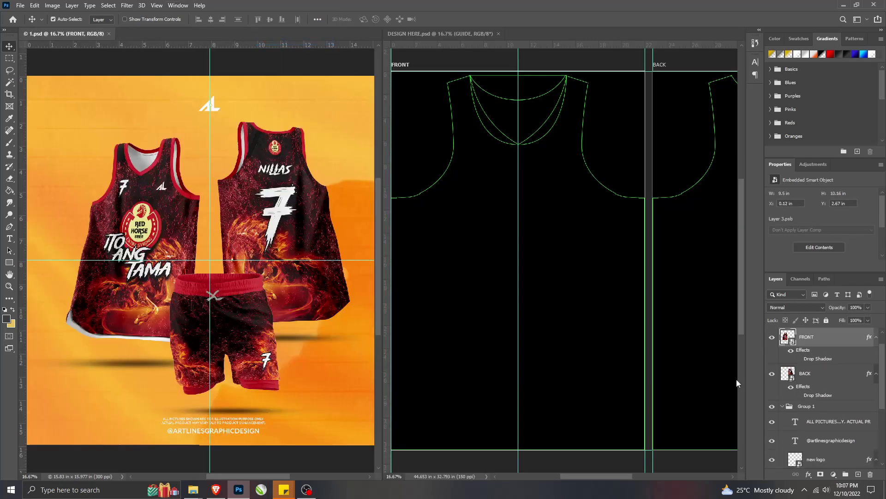
Step: Open the contents of the mockup's FRONT smart object, continuing through its Rectangle 1 smart object to the flat front artwork
{"action": "double_click", "coordinate": [772, 339]}
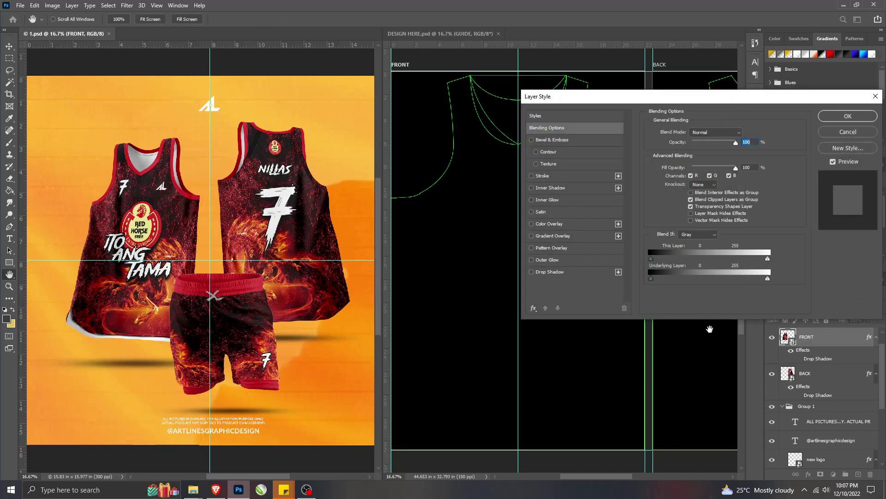
{"action": "left_click", "coordinate": [837, 133]}
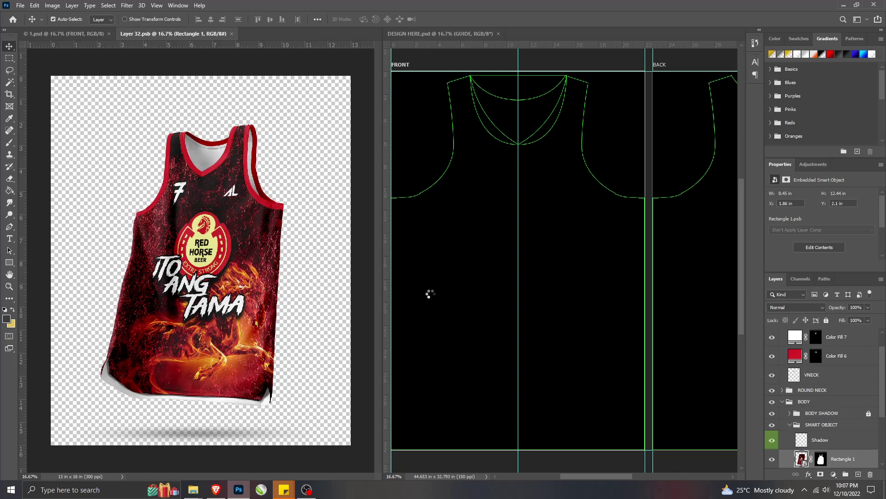
{"action": "left_click", "coordinate": [441, 290]}
Step: Select Color Fill 1 on DESIGN HERE's FRONT artboard, and collapse Group 2 in Rectangle 13.psb
{"action": "key", "text": "ctrl+0"}
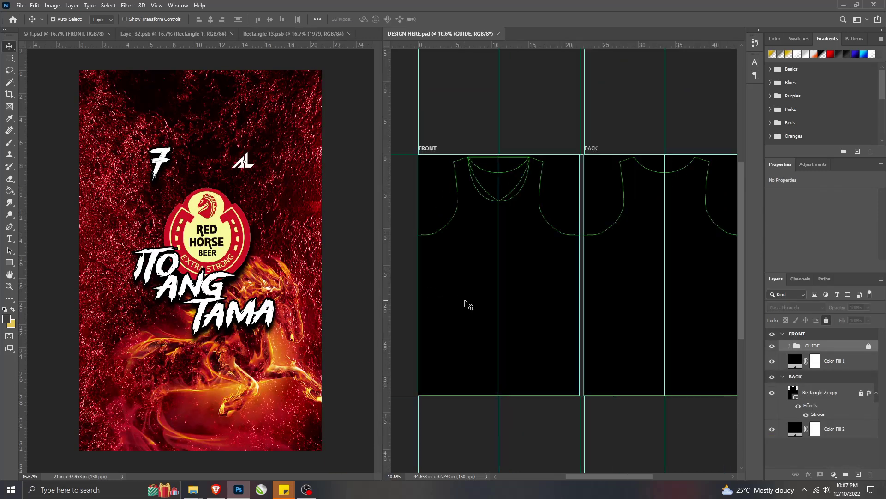
{"action": "left_click", "coordinate": [474, 303]}
{"action": "left_click", "coordinate": [226, 292]}
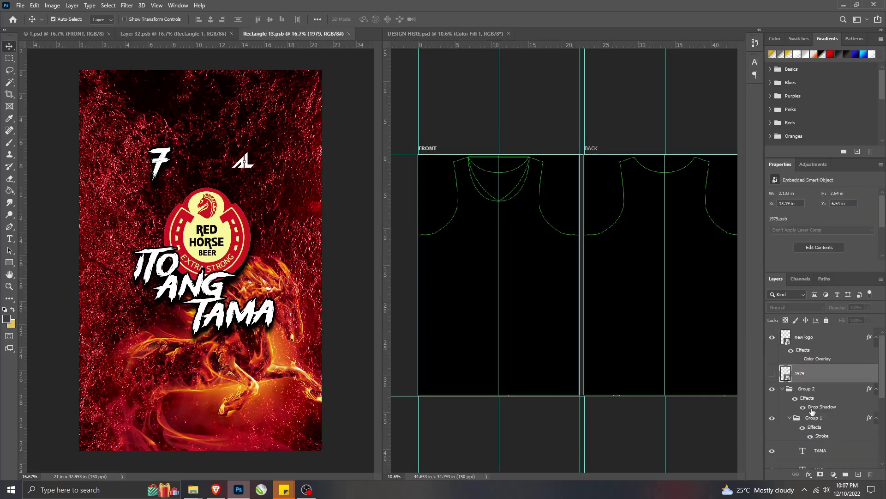
{"action": "left_click", "coordinate": [788, 389]}
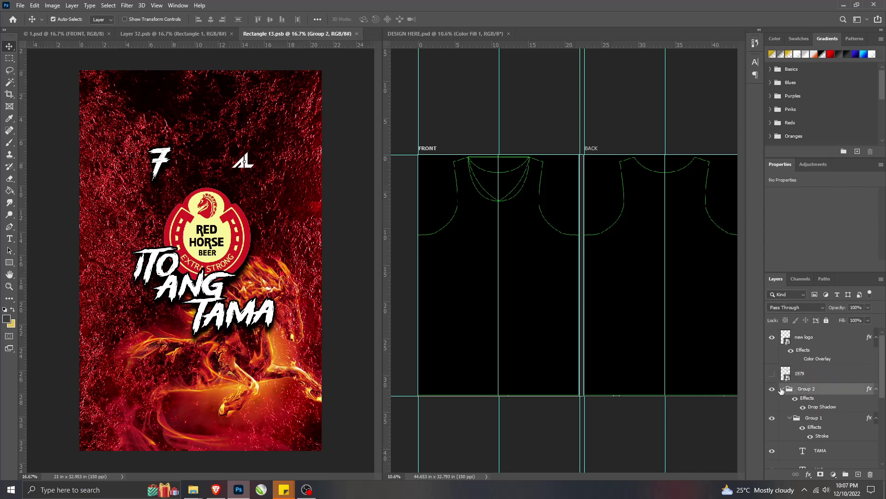
{"action": "left_click", "coordinate": [782, 389]}
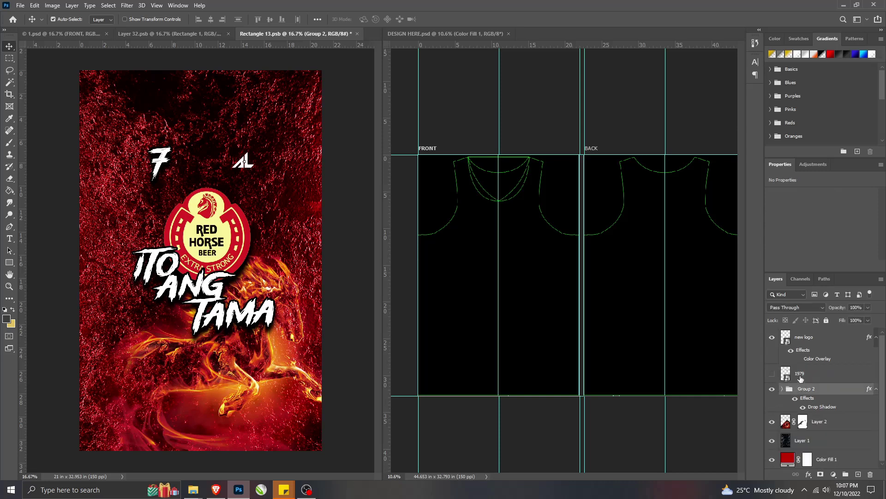
Step: Group new logo, Group 2, Layer 2, Layer 1 and Color Fill 1, and copy the group onto DESIGN HERE's FRONT artboard
{"action": "left_click", "coordinate": [801, 378]}
{"action": "left_click", "coordinate": [813, 391]}
{"action": "left_click", "coordinate": [813, 339], "text": "ctrl"}
{"action": "left_click", "coordinate": [839, 423], "text": "ctrl"}
{"action": "left_click", "coordinate": [834, 441], "text": "ctrl"}
{"action": "left_click", "coordinate": [835, 461], "text": "ctrl"}
{"action": "key", "text": "ctrl+g"}
{"action": "left_click_drag", "start_coordinate": [820, 333], "coordinate": [494, 277]}
Step: Scale the copied artwork group to about 95% and position it over the FRONT artboard, centred on the guide
{"action": "key", "text": "ctrl+t"}
{"action": "left_click_drag", "start_coordinate": [541, 258], "coordinate": [552, 274]}
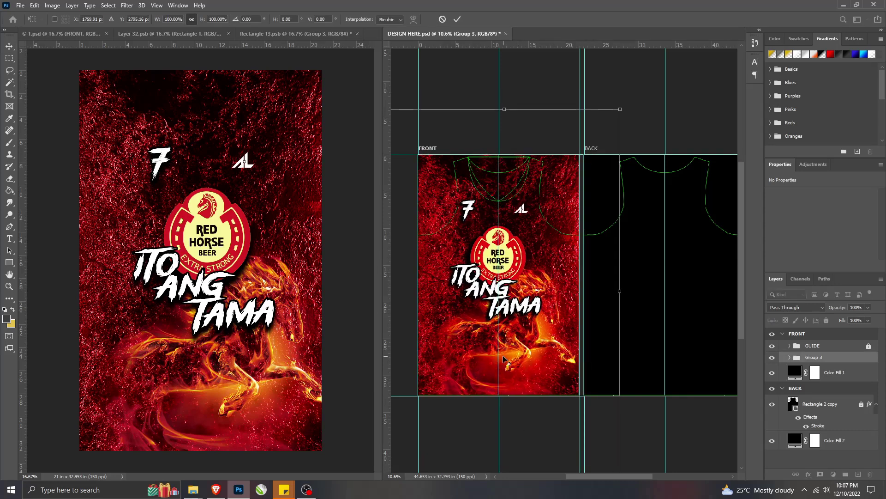
{"action": "scroll", "coordinate": [505, 360], "scroll_direction": "down", "scroll_amount": 1}
{"action": "left_click_drag", "start_coordinate": [502, 447], "coordinate": [511, 434]}
{"action": "key", "text": "Right"}
{"action": "key", "text": "Right"}
{"action": "key", "text": "Right"}
{"action": "key", "text": "Down"}
{"action": "key", "text": "Down"}
{"action": "key", "text": "Down"}
{"action": "key", "text": "Down"}
{"action": "key", "text": "Down"}
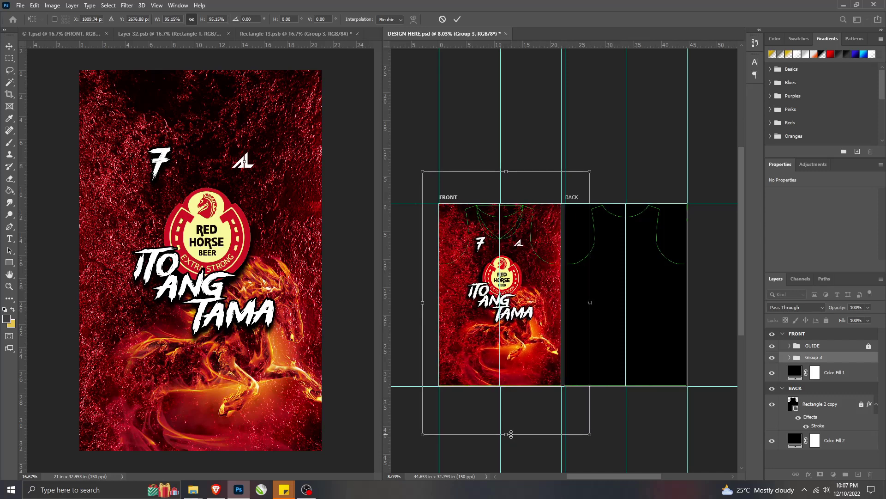
{"action": "key", "text": "Return"}
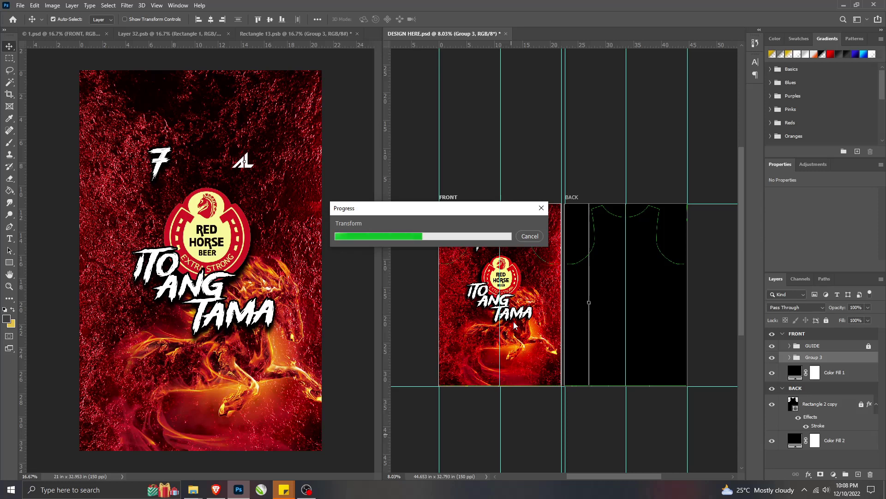
{"action": "left_click_drag", "start_coordinate": [471, 212], "coordinate": [407, 207]}
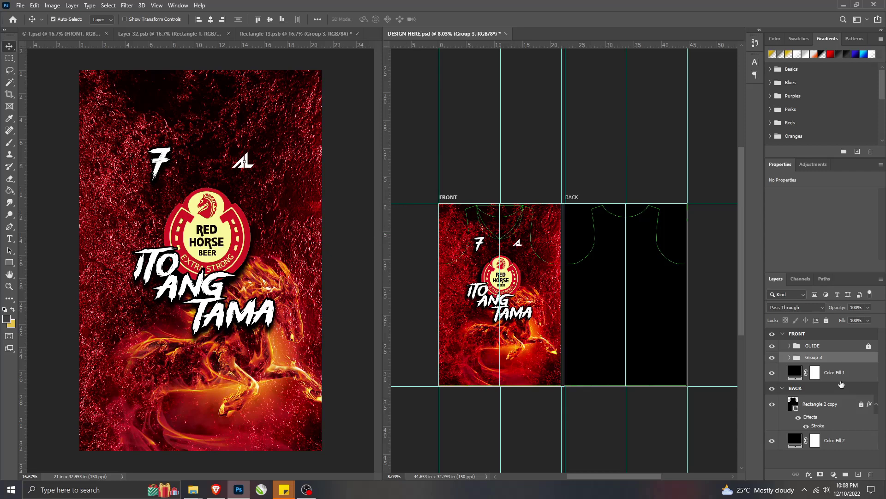
Step: Ungroup the artwork on the FRONT artboard and duplicate its layers into the BACK artboard beneath Rectangle 2 copy
{"action": "right_click", "coordinate": [836, 359]}
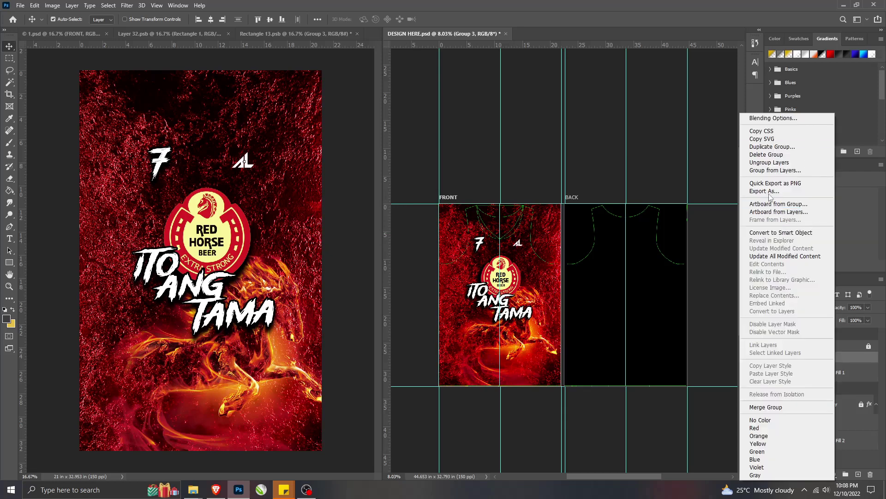
{"action": "left_click", "coordinate": [769, 162]}
{"action": "scroll", "coordinate": [849, 432], "scroll_direction": "down", "scroll_amount": 3}
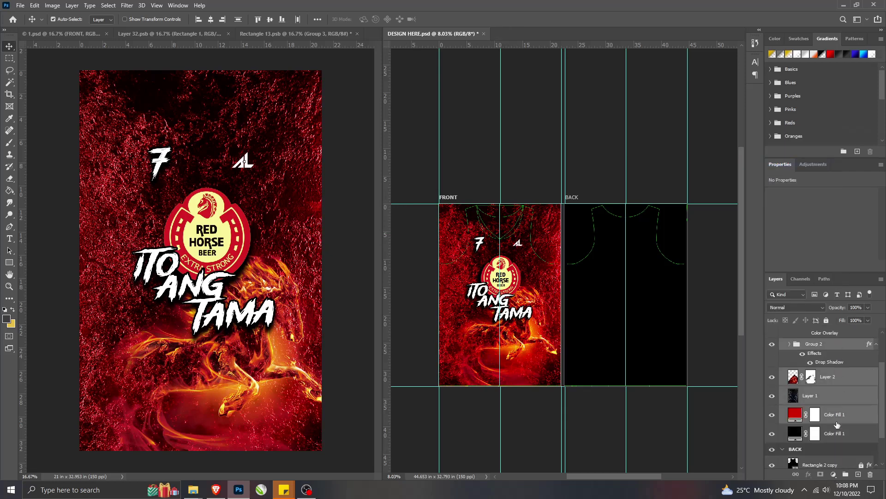
{"action": "left_click_drag", "start_coordinate": [855, 373], "coordinate": [843, 455]}
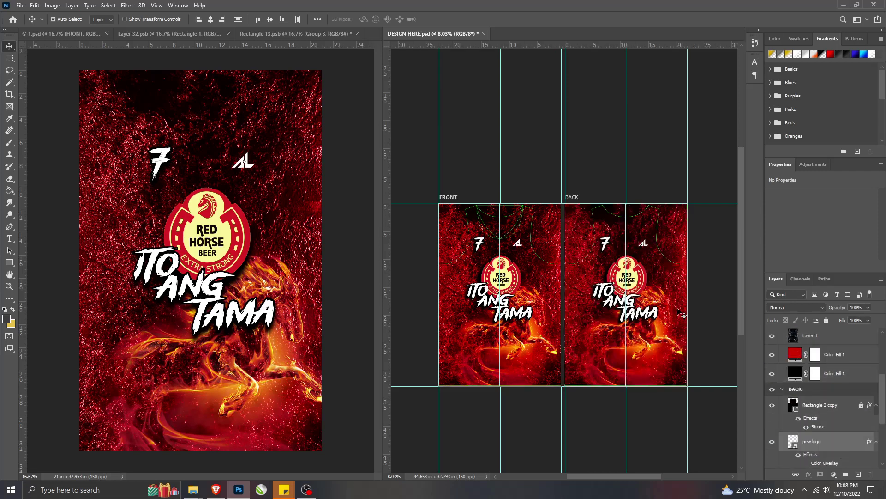
Step: Delete the crest, slogan text, number and new logo from the BACK artboard, keeping Layer 2, Layer 1 and the red Color Fill 1
{"action": "left_click", "coordinate": [695, 273]}
{"action": "left_click", "coordinate": [621, 279]}
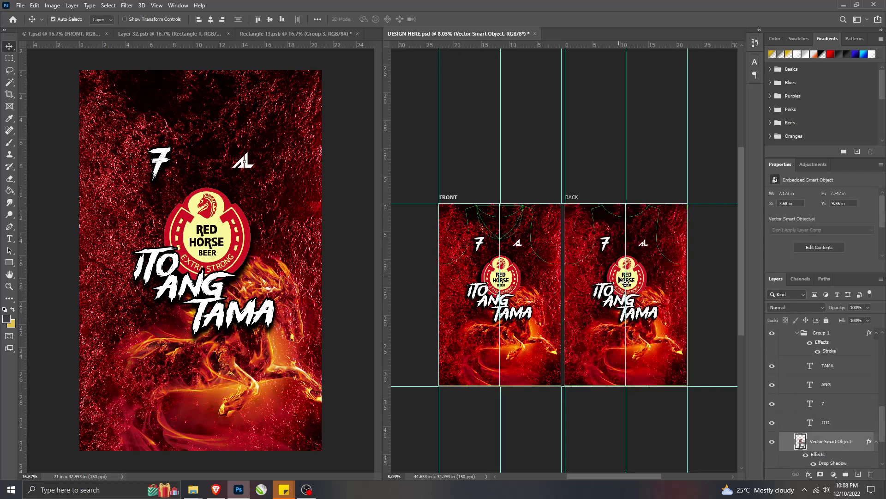
{"action": "key", "text": "Delete"}
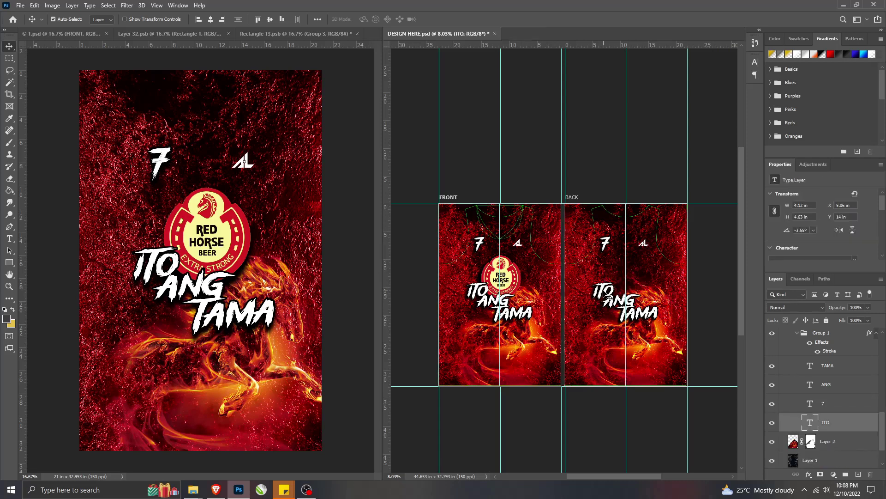
{"action": "key", "text": "Delete"}
{"action": "scroll", "coordinate": [845, 377], "scroll_direction": "up", "scroll_amount": 1}
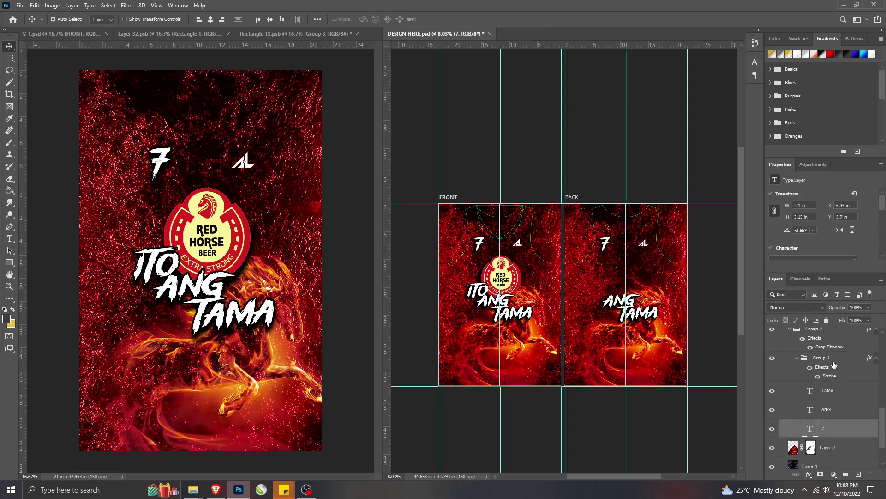
{"action": "left_click", "coordinate": [833, 360]}
{"action": "key", "text": "Delete"}
{"action": "left_click", "coordinate": [826, 358]}
{"action": "key", "text": "Delete"}
{"action": "key", "text": "Delete"}
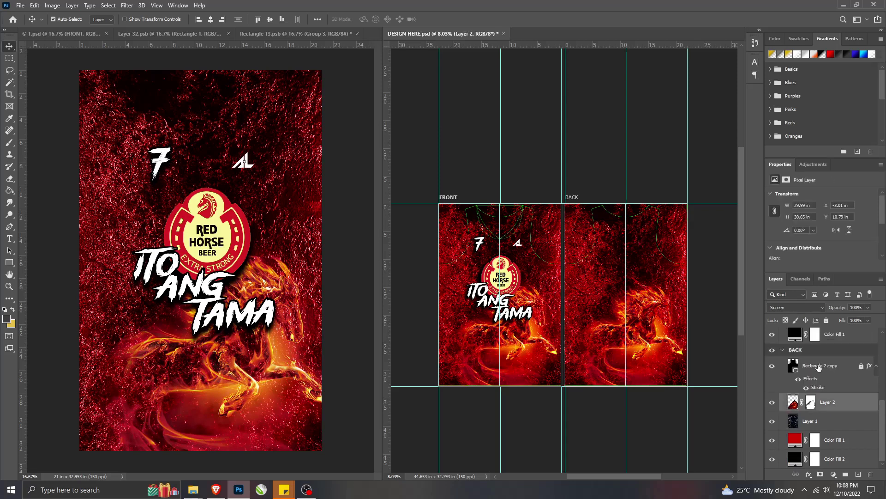
Step: Flip the BACK artboard's Layer 2 horse artwork horizontally and shift it slightly toward the FRONT artboard
{"action": "key", "text": "ctrl+t"}
{"action": "right_click", "coordinate": [661, 429]}
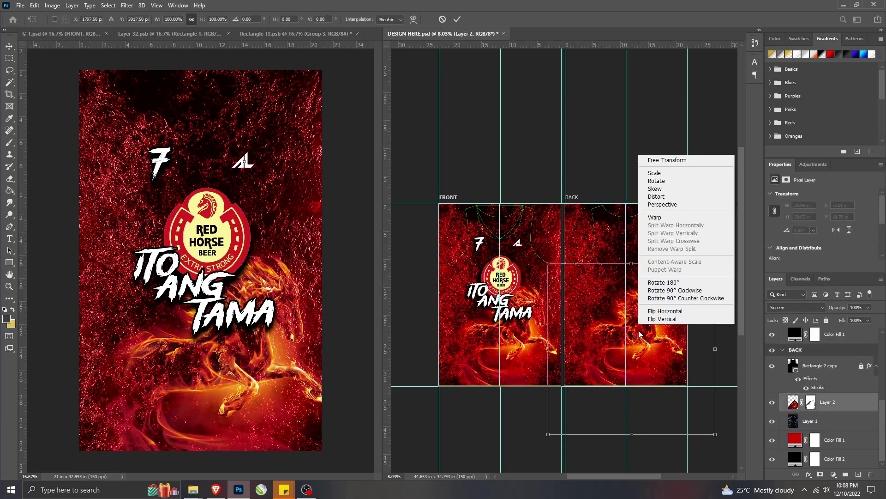
{"action": "left_click", "coordinate": [660, 311]}
{"action": "left_click_drag", "start_coordinate": [651, 342], "coordinate": [641, 344]}
{"action": "key", "text": "Return"}
Step: Close Rectangle 13.psb without saving its changes, and close the remaining FRONT smart object documents to return to the 1.psd mockup
{"action": "left_click", "coordinate": [296, 33]}
{"action": "left_click", "coordinate": [357, 33]}
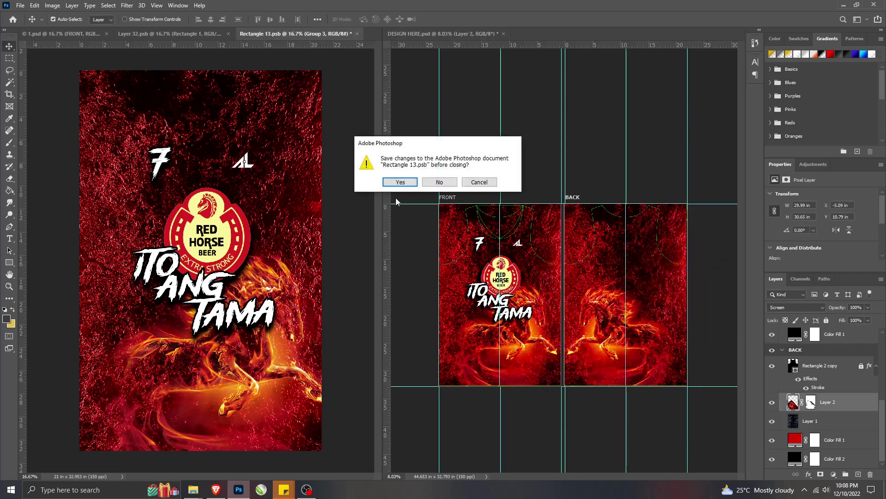
{"action": "left_click", "coordinate": [439, 182]}
{"action": "left_click", "coordinate": [233, 34]}
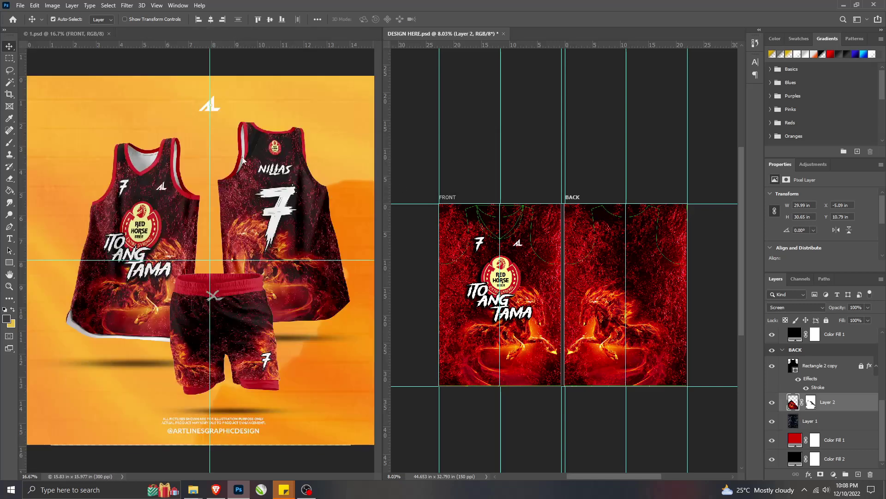
Step: Open the contents of the mockup's BACK smart object, continuing through Layer 5 copy to the flat back artwork
{"action": "left_click", "coordinate": [242, 159]}
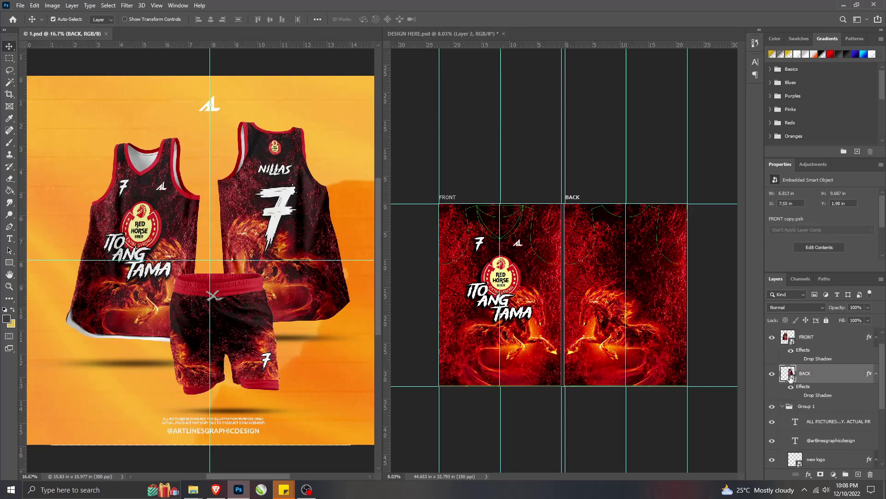
{"action": "double_click", "coordinate": [307, 263]}
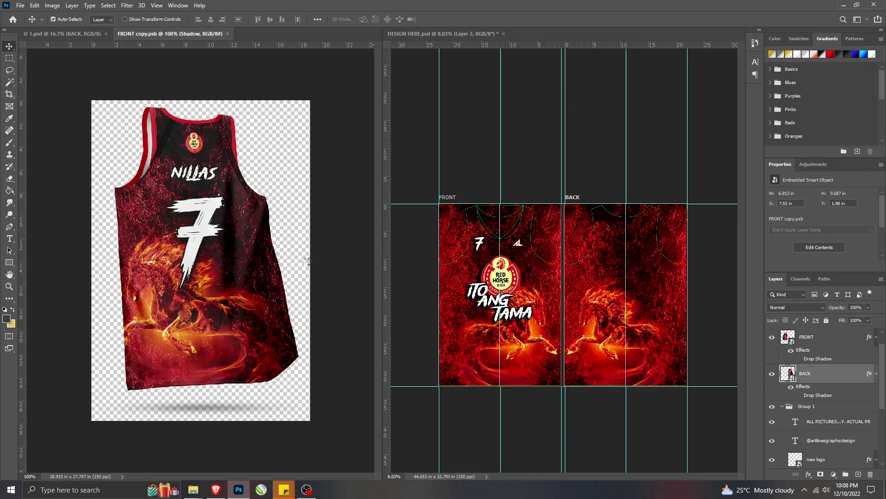
{"action": "left_click", "coordinate": [826, 386]}
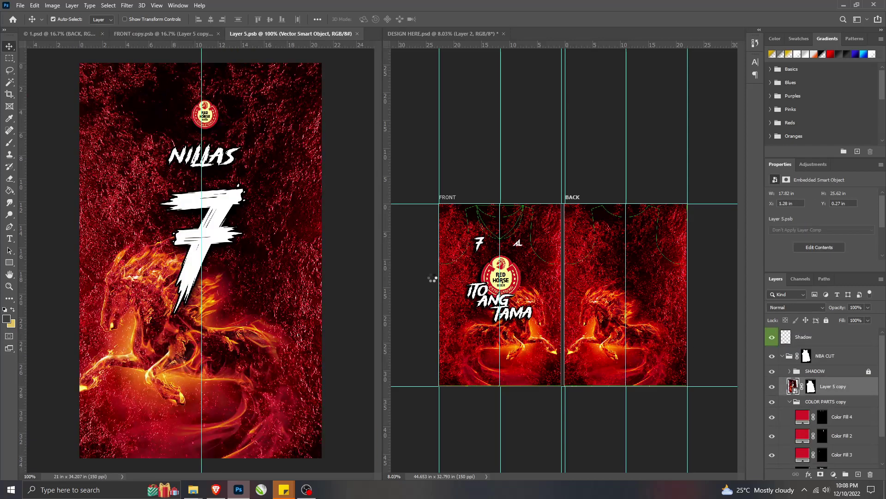
Step: Copy the player name, number 7 and crest layers onto the BACK artboard, scaled to about 92% and centred on the guide
{"action": "left_click", "coordinate": [862, 375]}
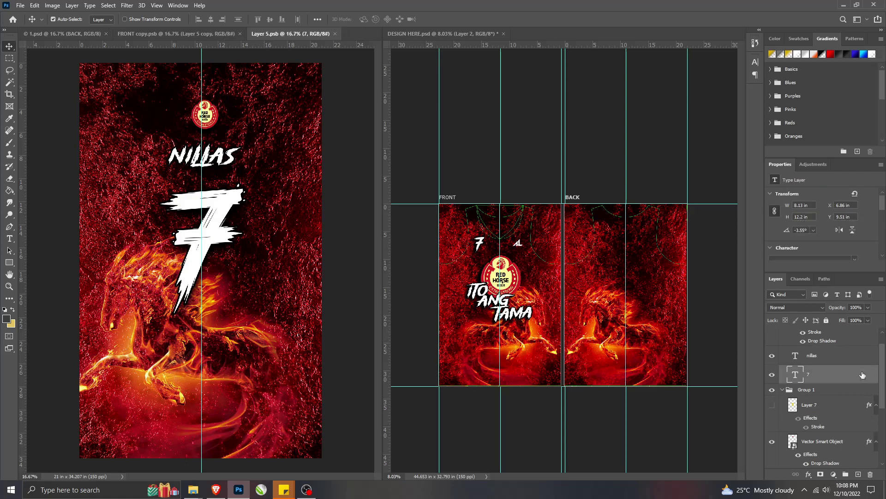
{"action": "left_click", "coordinate": [834, 360], "text": "shift"}
{"action": "scroll", "coordinate": [833, 430], "scroll_direction": "down", "scroll_amount": 1}
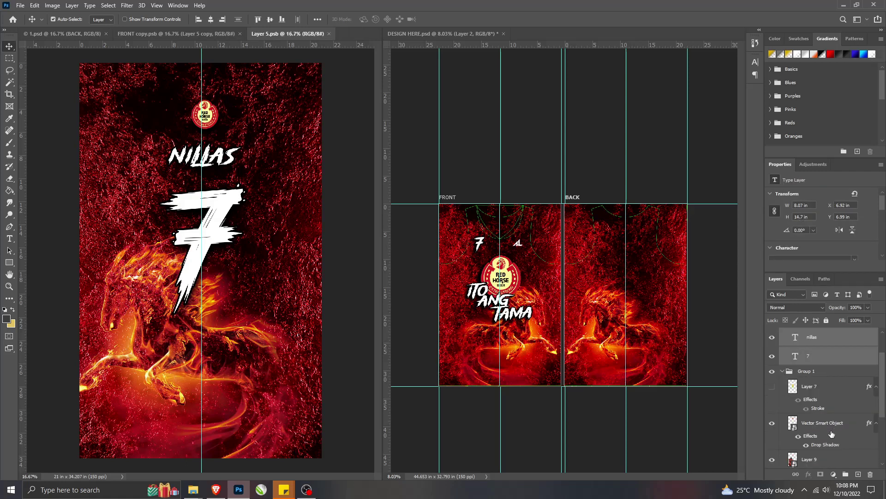
{"action": "left_click_drag", "start_coordinate": [831, 426], "coordinate": [629, 286]}
{"action": "key", "text": "ctrl+t"}
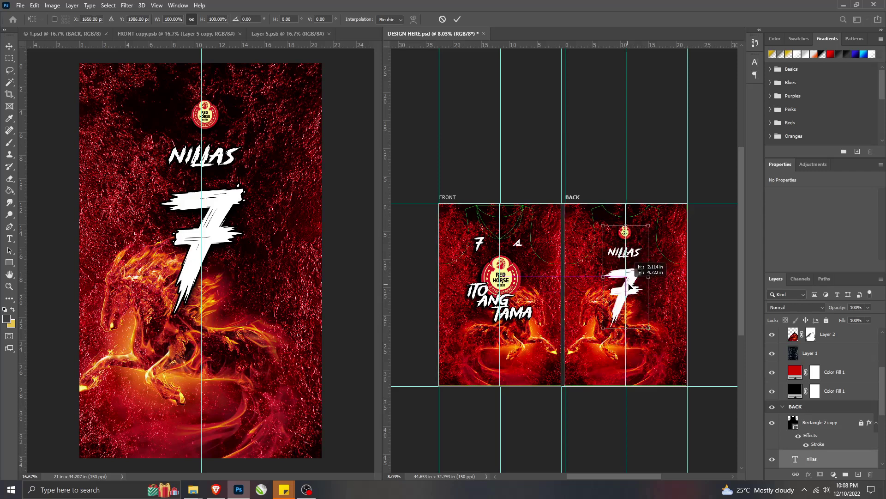
{"action": "left_click_drag", "start_coordinate": [625, 328], "coordinate": [626, 322]}
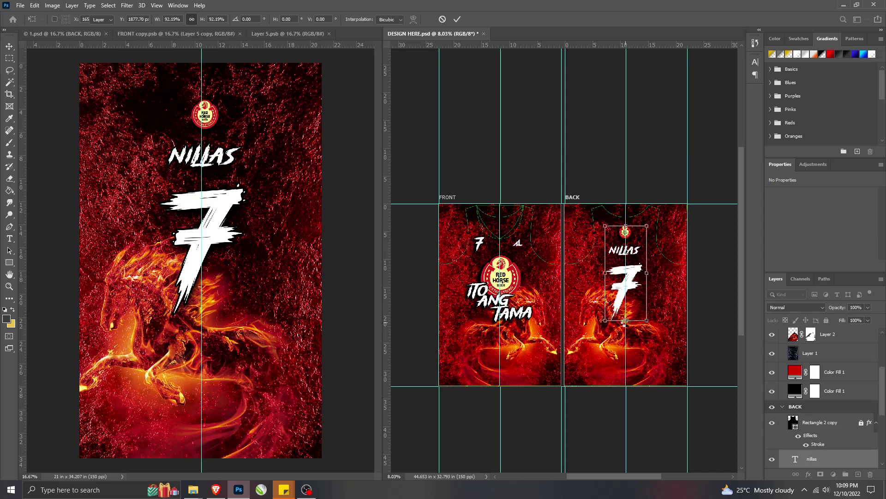
{"action": "key", "text": "Return"}
Step: Group the BACK artboard's player name and number 7 layers, and enable Stroke and Drop Shadow effects on the group
{"action": "scroll", "coordinate": [820, 417], "scroll_direction": "down", "scroll_amount": 3}
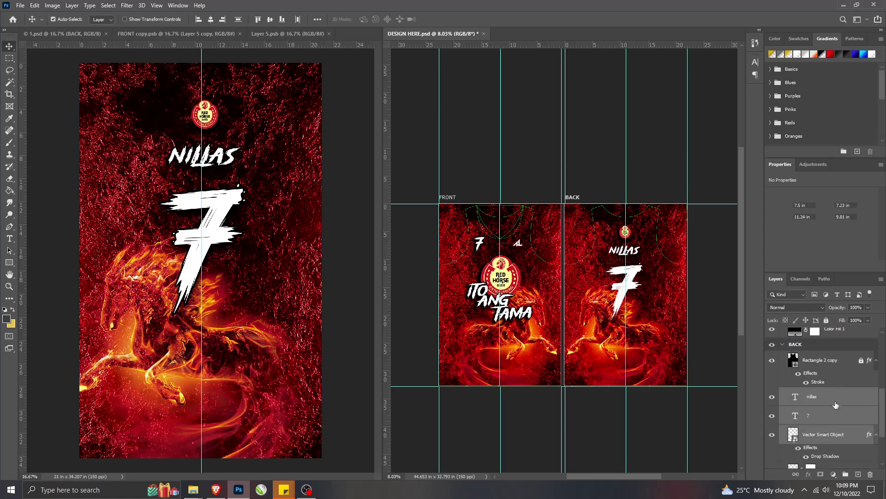
{"action": "key", "text": "ctrl+g"}
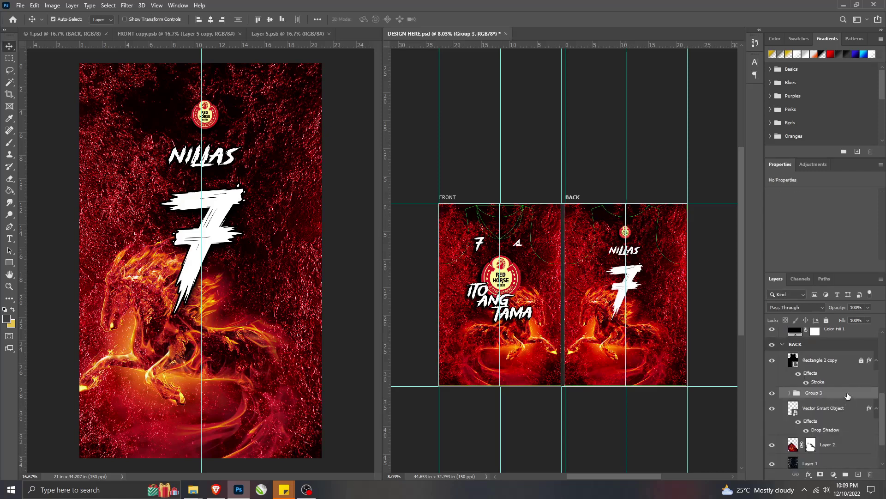
{"action": "double_click", "coordinate": [847, 394]}
{"action": "left_click", "coordinate": [532, 176]}
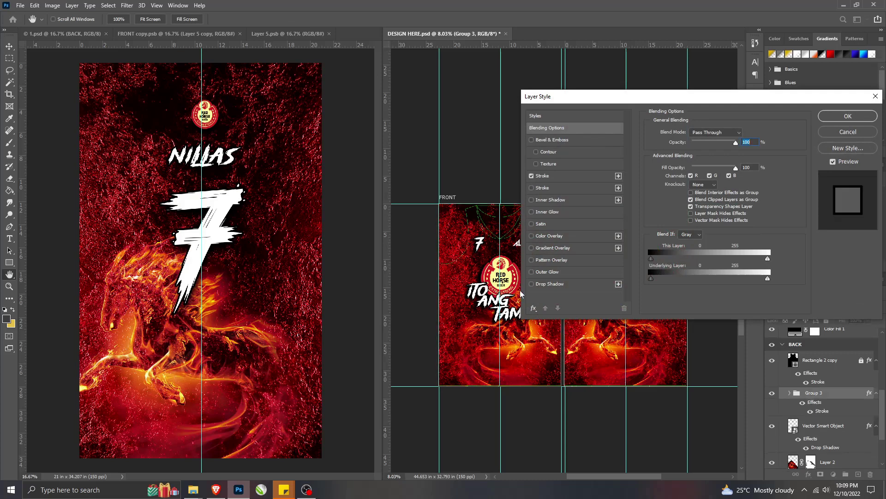
{"action": "left_click", "coordinate": [531, 284]}
{"action": "left_click_drag", "start_coordinate": [715, 98], "coordinate": [356, 91]}
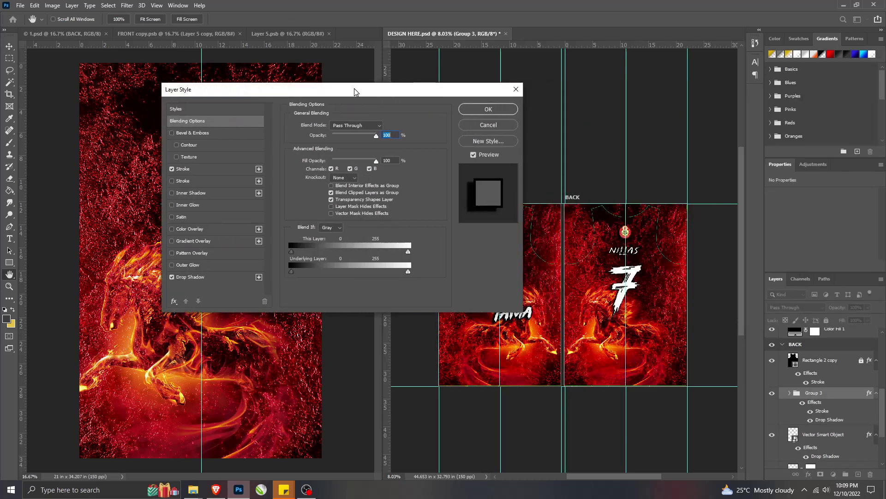
Step: Set the name and number group's stroke position to Outside, check the Drop Shadow settings, and apply the layer style
{"action": "left_click", "coordinate": [186, 170]}
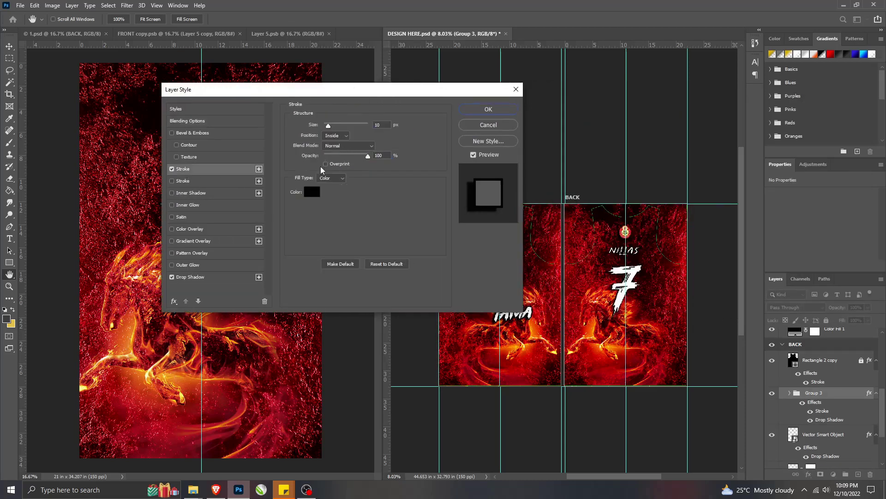
{"action": "left_click", "coordinate": [342, 135]}
{"action": "left_click", "coordinate": [335, 145]}
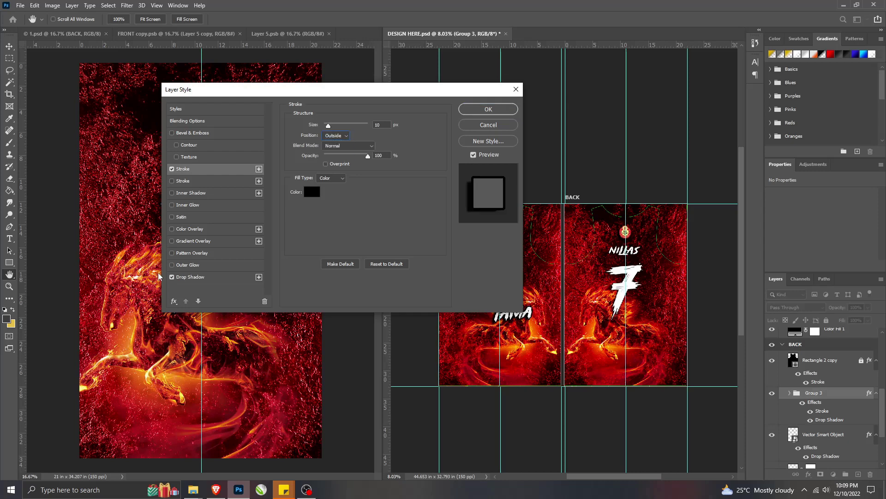
{"action": "left_click", "coordinate": [198, 278]}
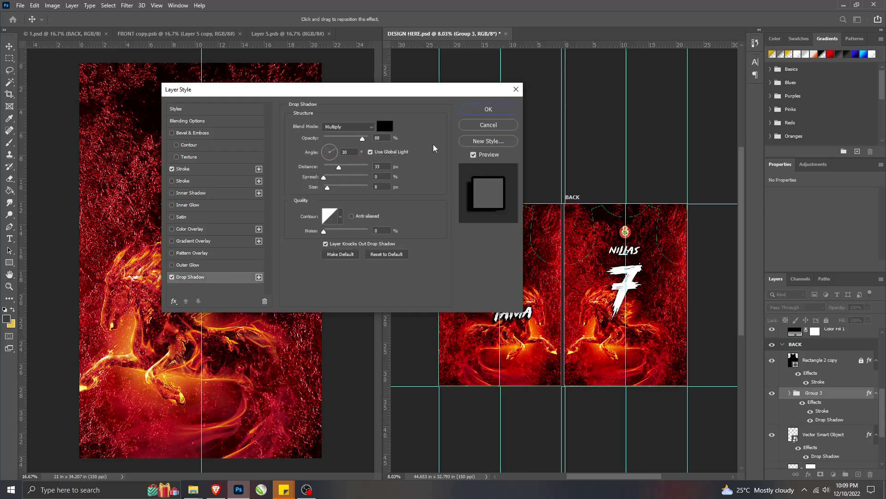
{"action": "left_click", "coordinate": [488, 109]}
Step: Hide the Rectangle 2 copy outline on BACK and the GUIDE group on FRONT, and save DESIGN HERE.psd
{"action": "left_click", "coordinate": [578, 305]}
{"action": "left_click", "coordinate": [771, 351]}
{"action": "key", "text": "alt+period"}
{"action": "scroll", "coordinate": [790, 369], "scroll_direction": "up", "scroll_amount": 4}
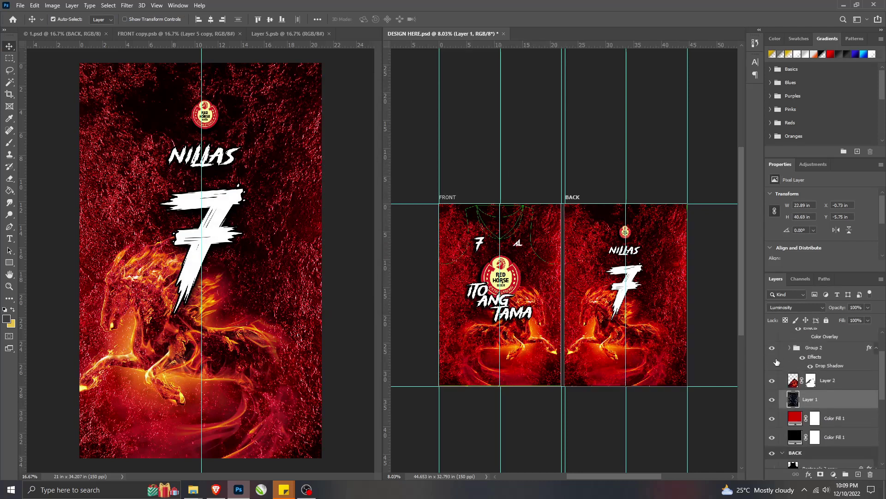
{"action": "left_click", "coordinate": [574, 301]}
{"action": "key", "text": "ctrl+s"}
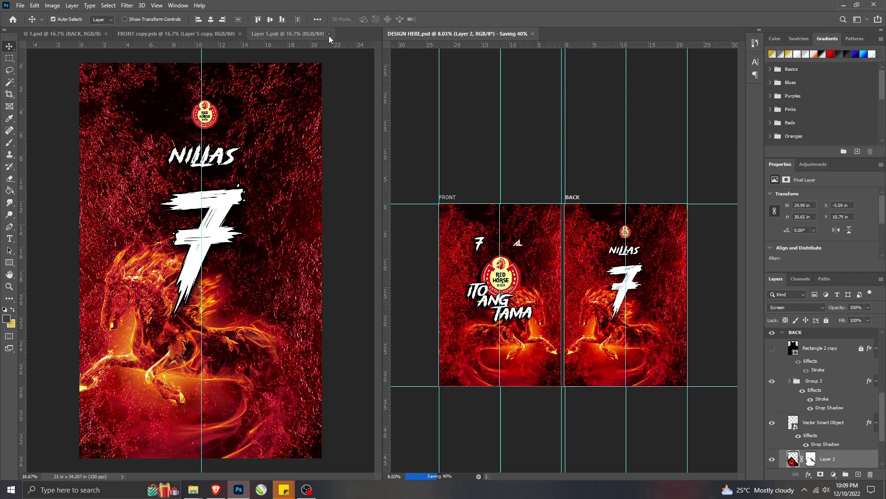
Step: Close Layer 5.psb, FRONT copy.psb and the 1.psd mockup, leaving DESIGN HERE.psd open
{"action": "left_click", "coordinate": [329, 34]}
{"action": "left_click", "coordinate": [240, 34]}
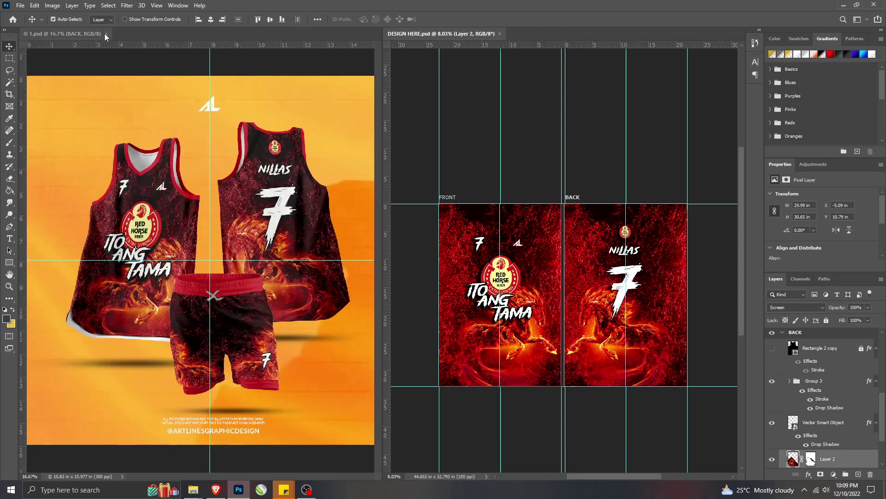
{"action": "left_click", "coordinate": [106, 34]}
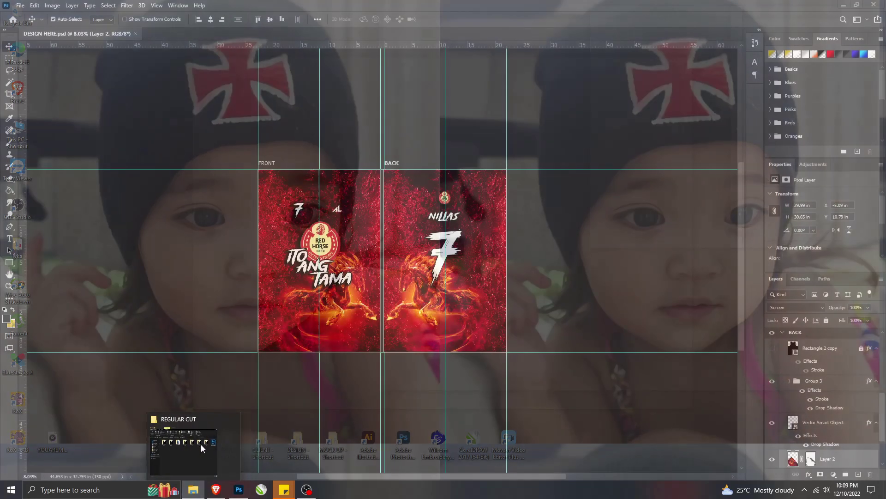
Step: Switch to File Explorer and open the 2XL pattern file from the REGULAR CUT basketball patterns' 2XL folder
{"action": "left_click", "coordinate": [157, 441]}
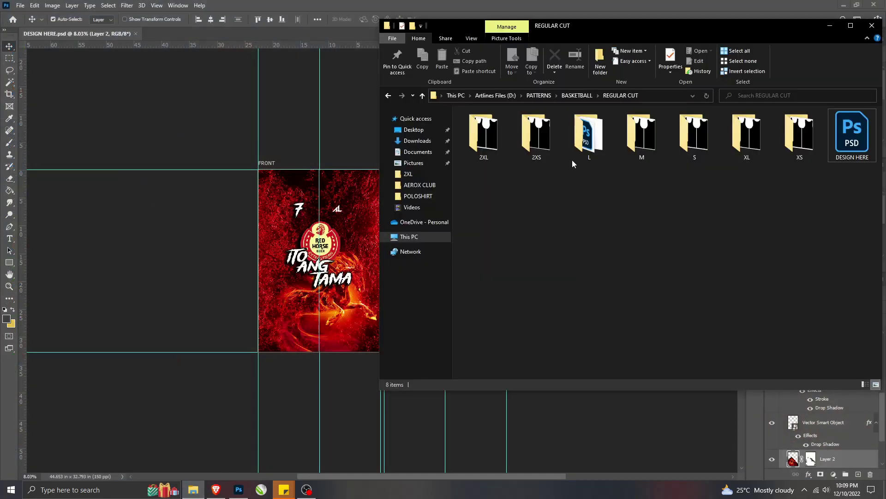
{"action": "double_click", "coordinate": [482, 151]}
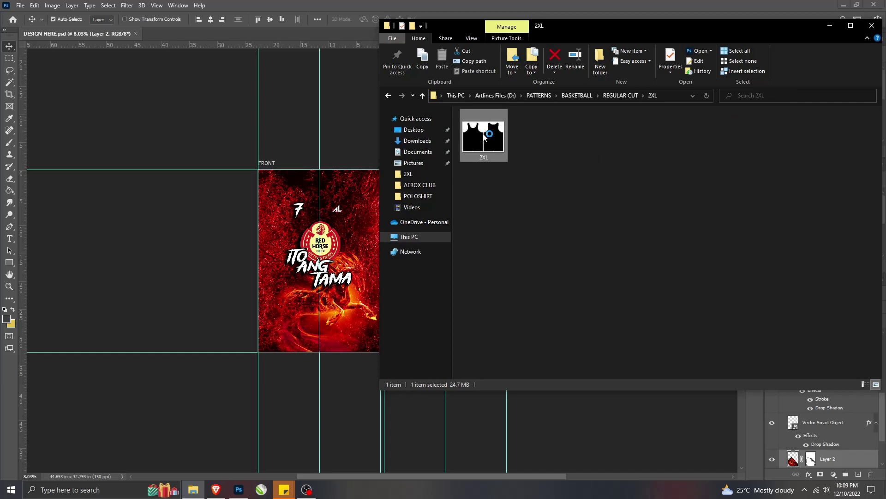
{"action": "double_click", "coordinate": [485, 134]}
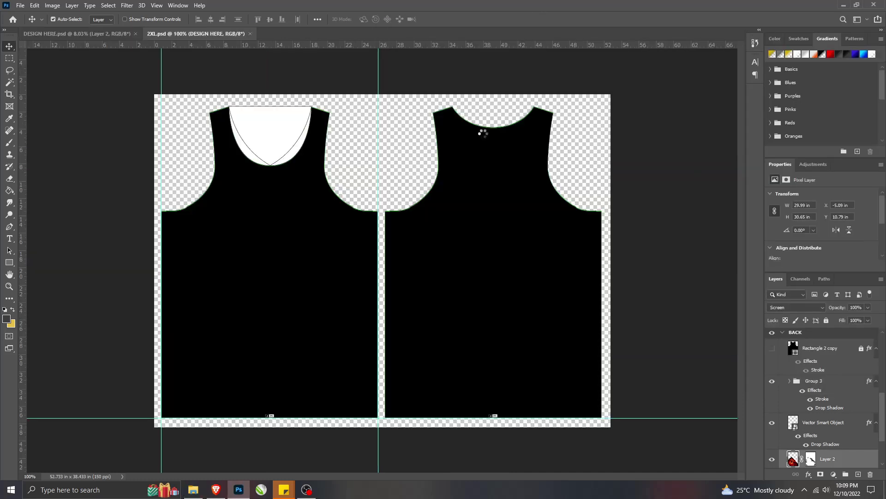
Step: Arrange 2XL.psd and DESIGN HERE.psd as 2-up Vertical, fit the pattern on screen, and hide its vneck copy layer
{"action": "left_click", "coordinate": [177, 5]}
{"action": "mouse_move", "coordinate": [198, 29]}
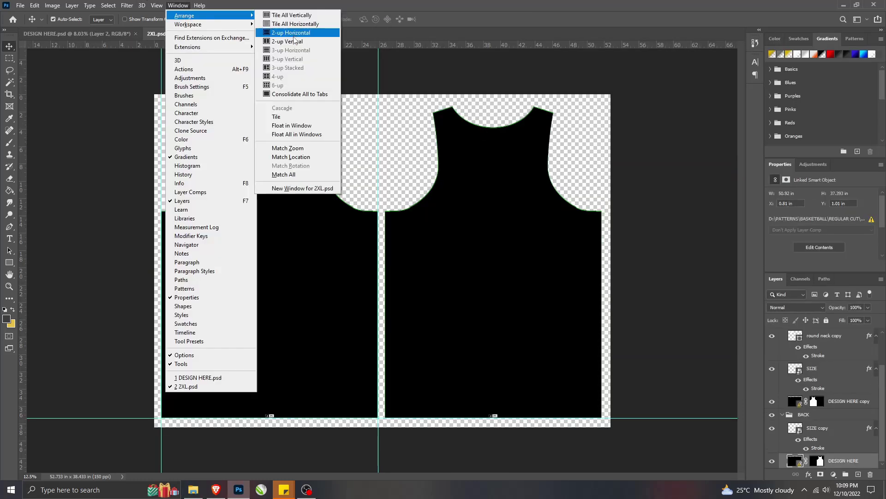
{"action": "left_click", "coordinate": [288, 41]}
{"action": "key", "text": "ctrl+0"}
{"action": "left_click", "coordinate": [123, 175]}
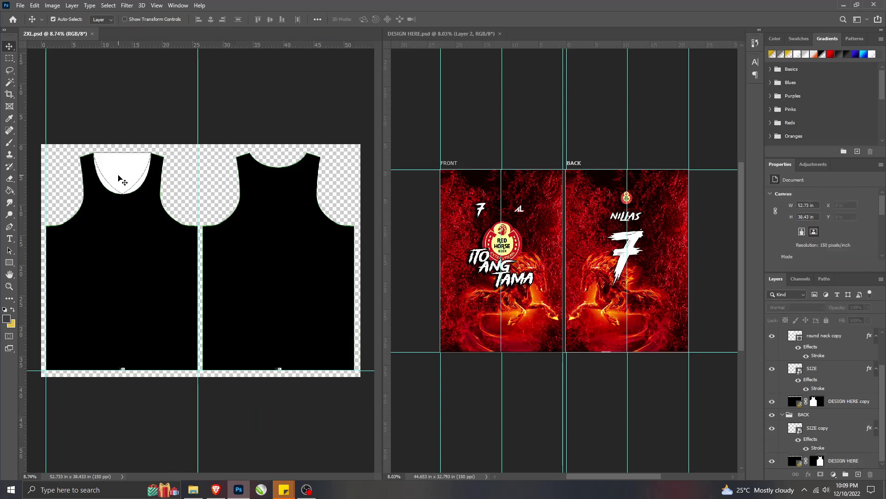
{"action": "left_click", "coordinate": [772, 337]}
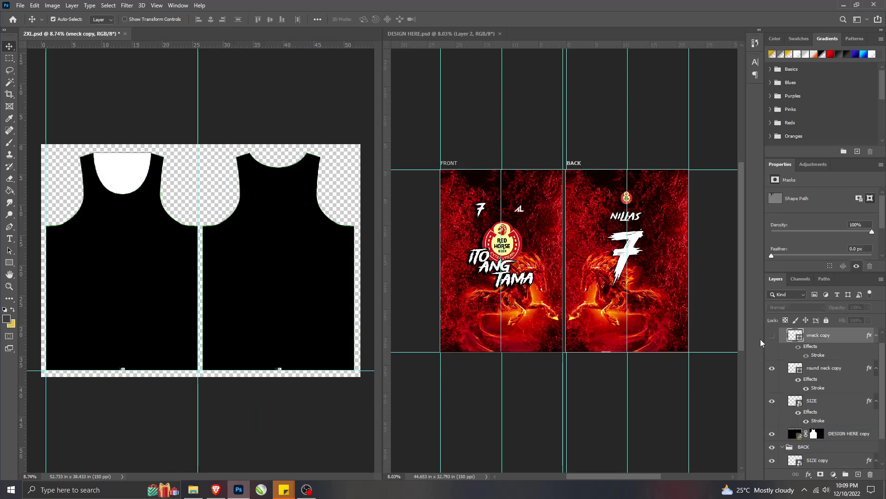
Step: Relink the 2XL pattern's DESIGN HERE copy smart object to the DESIGN HERE file in the REGULAR CUT folder
{"action": "left_click", "coordinate": [228, 303]}
{"action": "scroll", "coordinate": [877, 431], "scroll_direction": "down", "scroll_amount": 1}
{"action": "right_click", "coordinate": [841, 401]}
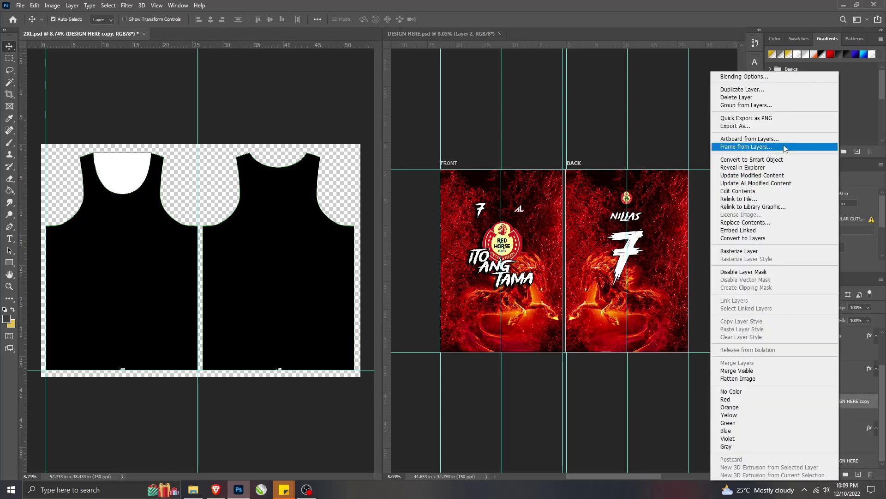
{"action": "left_click", "coordinate": [780, 199]}
{"action": "left_click", "coordinate": [124, 134]}
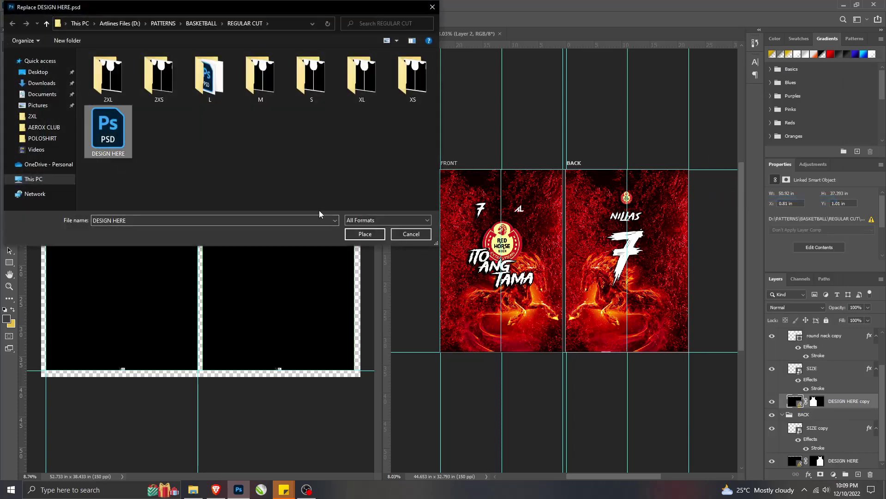
{"action": "left_click", "coordinate": [358, 234]}
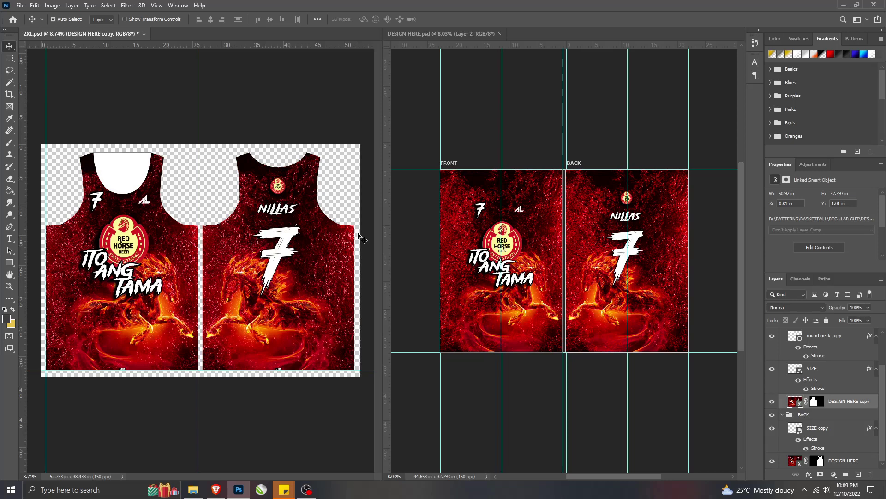
Step: Change the large jersey number on DESIGN HERE.psd's BACK artboard to 8
{"action": "left_click", "coordinate": [606, 264]}
{"action": "double_click", "coordinate": [630, 254]}
{"action": "type", "text": "8"}
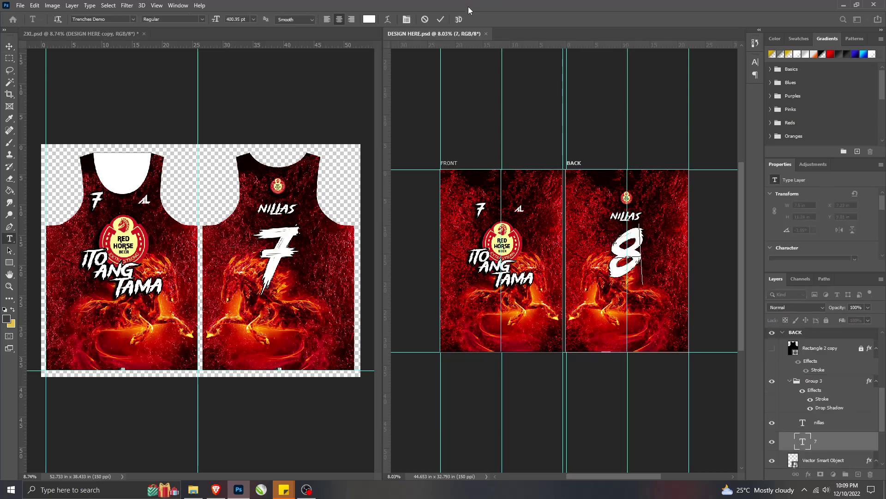
{"action": "left_click", "coordinate": [440, 19]}
Step: Change the chest number on the FRONT artboard to 8 and save DESIGN HERE.psd
{"action": "left_click", "coordinate": [483, 211], "text": "ctrl"}
{"action": "double_click", "coordinate": [481, 210]}
{"action": "type", "text": "8"}
{"action": "left_click", "coordinate": [441, 19]}
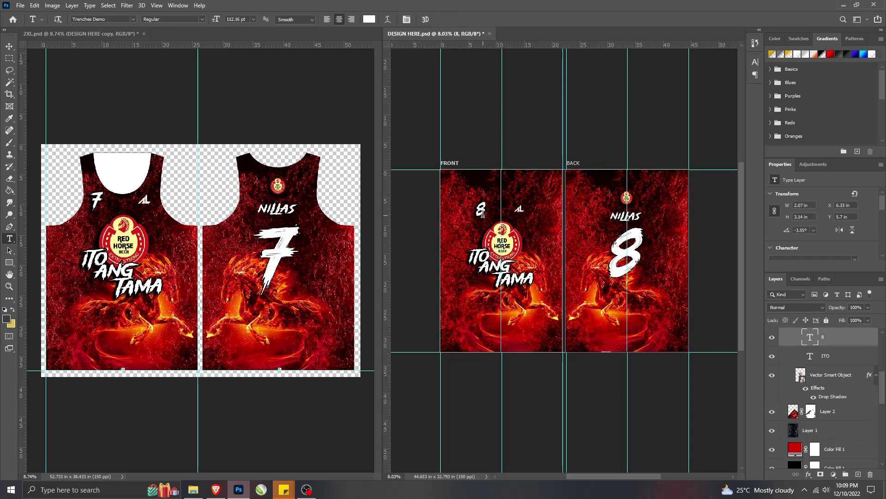
{"action": "key", "text": "v"}
{"action": "left_click", "coordinate": [20, 5]}
{"action": "left_click", "coordinate": [27, 109]}
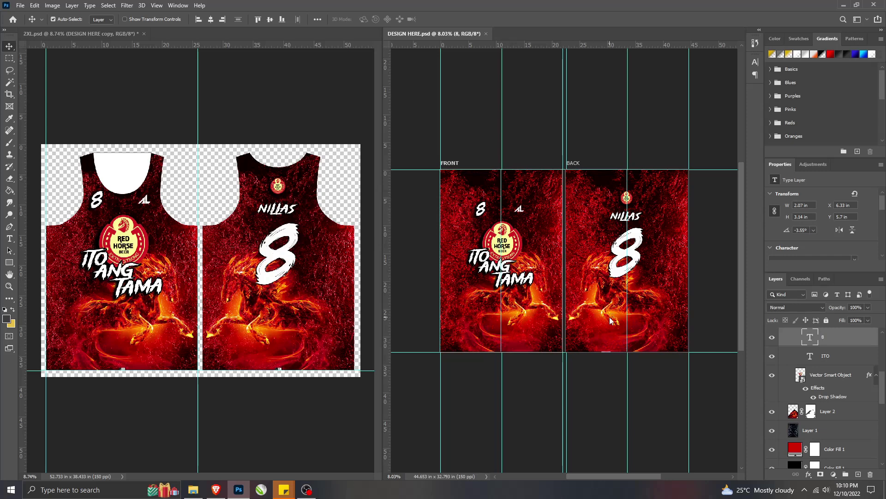
Step: Save the 2XL pattern as a JPEG named 2XL in its 2XL folder at quality 12
{"action": "left_click", "coordinate": [207, 266]}
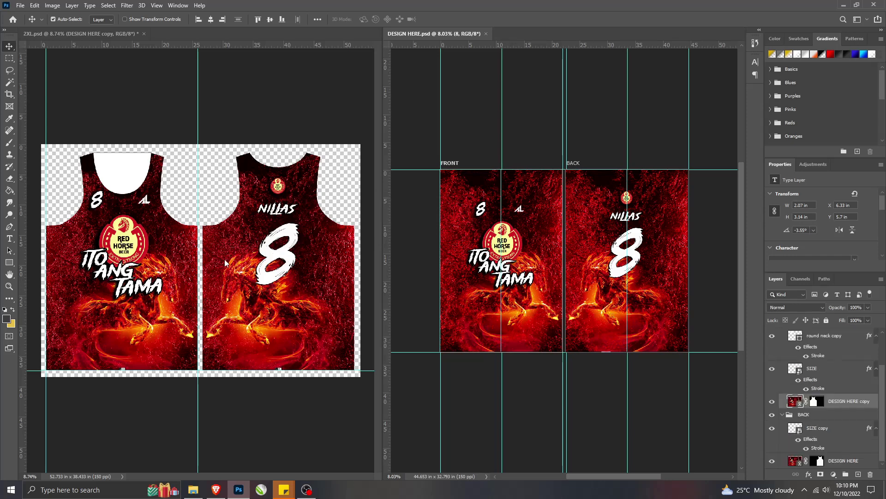
{"action": "key", "text": "ctrl"}
{"action": "left_click", "coordinate": [21, 5]}
{"action": "left_click", "coordinate": [31, 114]}
{"action": "left_click", "coordinate": [249, 213]}
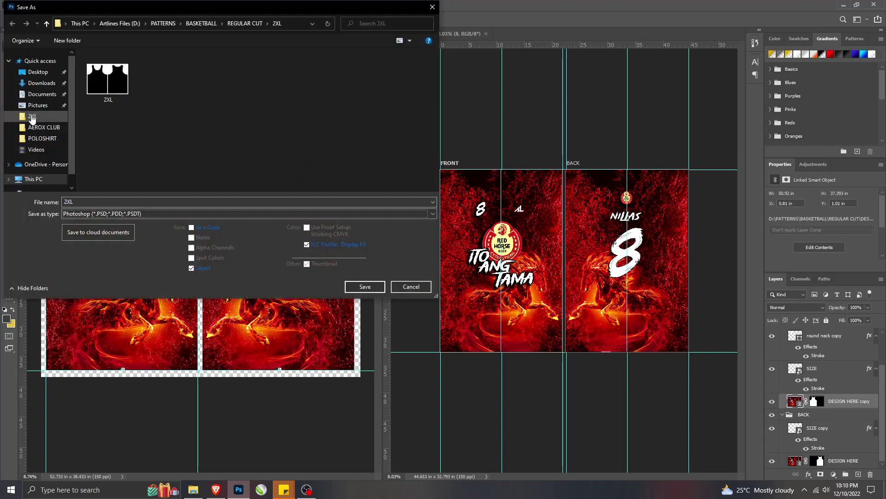
{"action": "left_click", "coordinate": [339, 308]}
{"action": "left_click", "coordinate": [363, 287]}
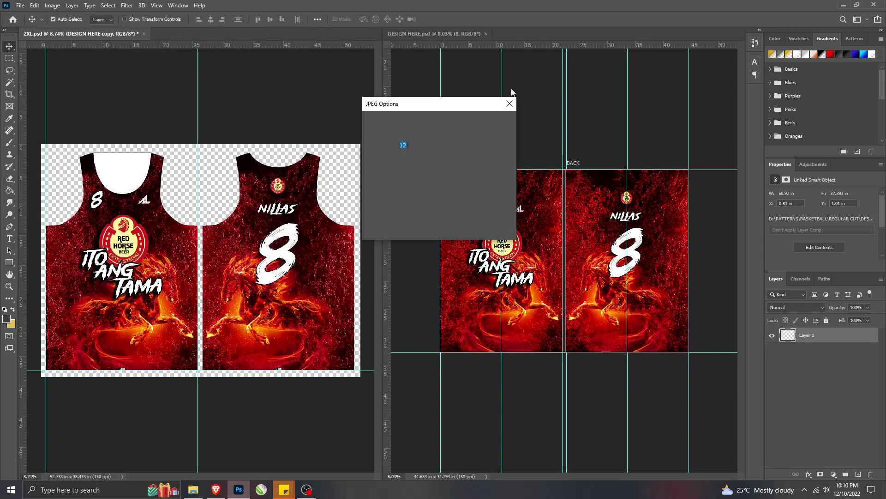
{"action": "left_click", "coordinate": [488, 122]}
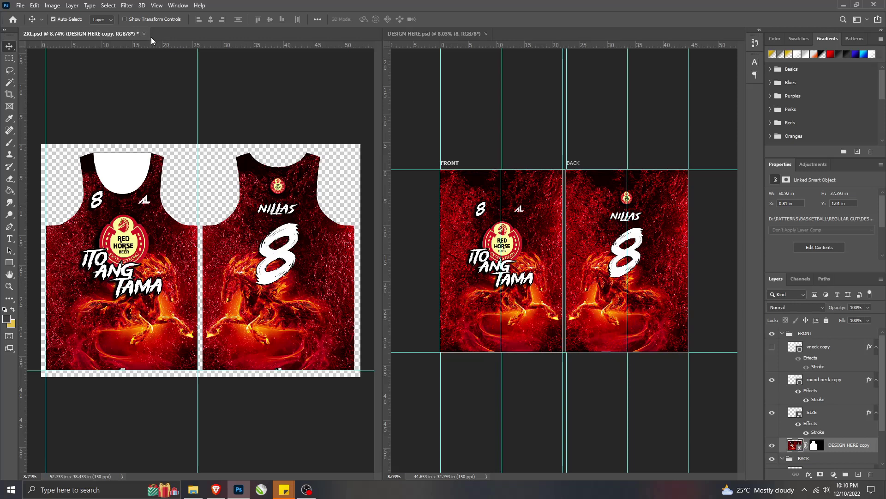
Step: Close 2XL.psd, switch to File Explorer, and open the 2XS pattern file from the REGULAR CUT patterns' 2XS folder
{"action": "left_click", "coordinate": [144, 35]}
{"action": "left_click", "coordinate": [387, 184]}
{"action": "mouse_move", "coordinate": [193, 493]}
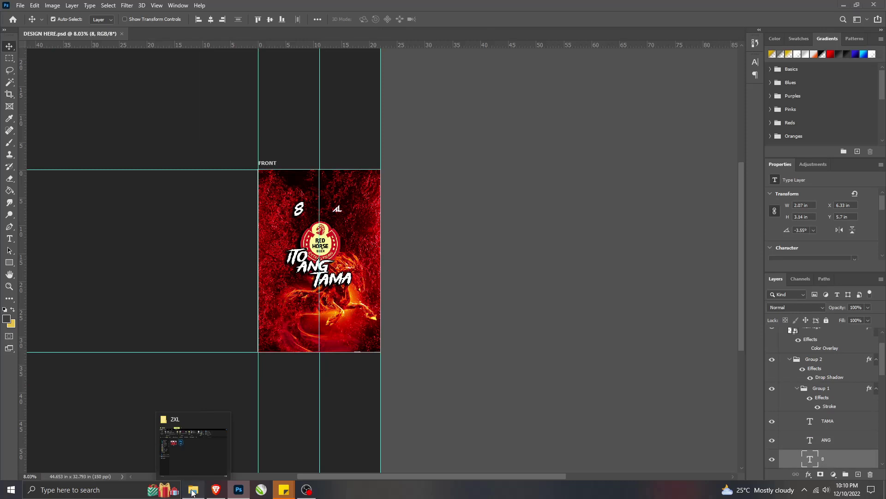
{"action": "left_click", "coordinate": [193, 492]}
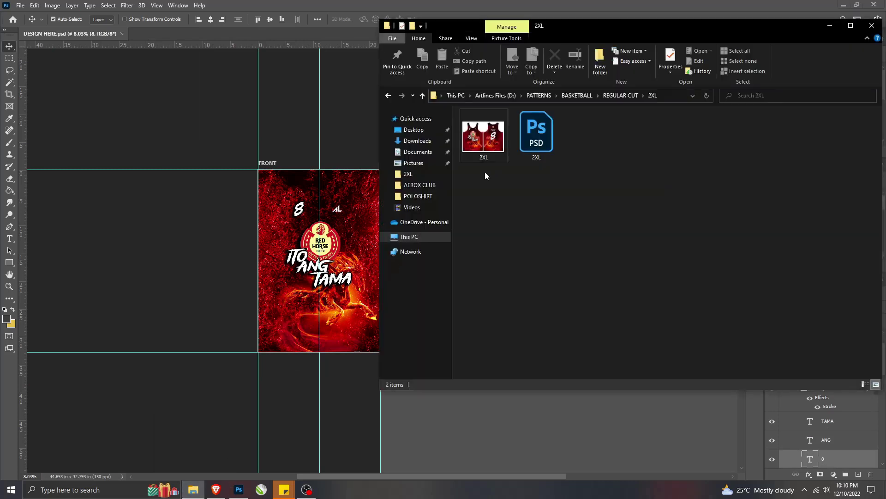
{"action": "left_click", "coordinate": [387, 95]}
{"action": "double_click", "coordinate": [535, 134]}
{"action": "left_click", "coordinate": [481, 134]}
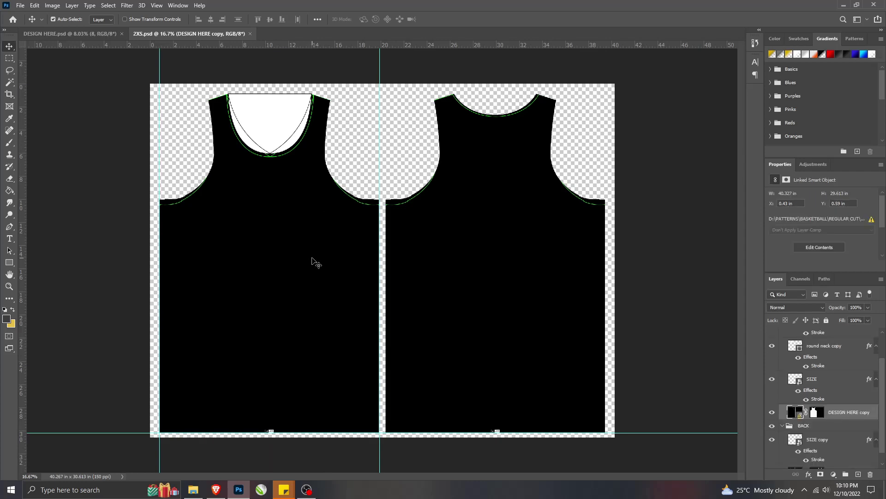
Step: Relink the 2XS pattern's DESIGN HERE copy layer to the DESIGN HERE file and hide the vneck copy layer
{"action": "right_click", "coordinate": [839, 414]}
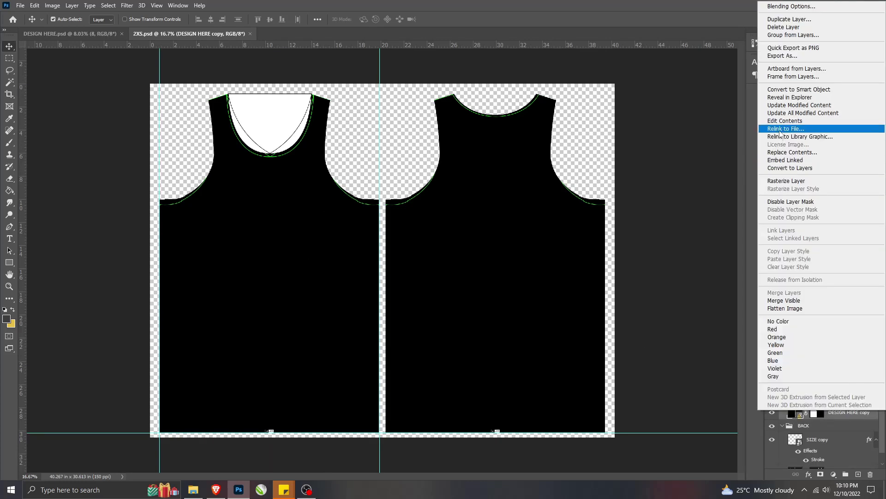
{"action": "left_click", "coordinate": [794, 133]}
{"action": "left_click", "coordinate": [109, 129]}
{"action": "left_click", "coordinate": [357, 234]}
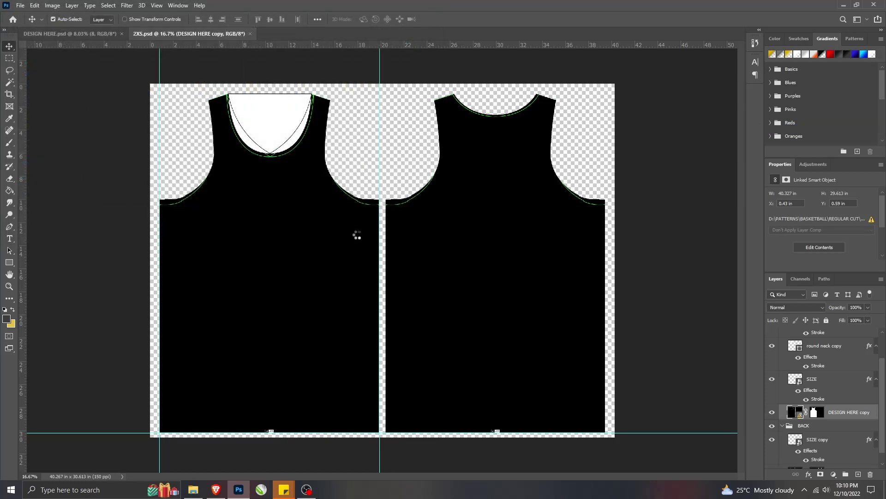
{"action": "left_click", "coordinate": [281, 119]}
{"action": "left_click", "coordinate": [772, 336]}
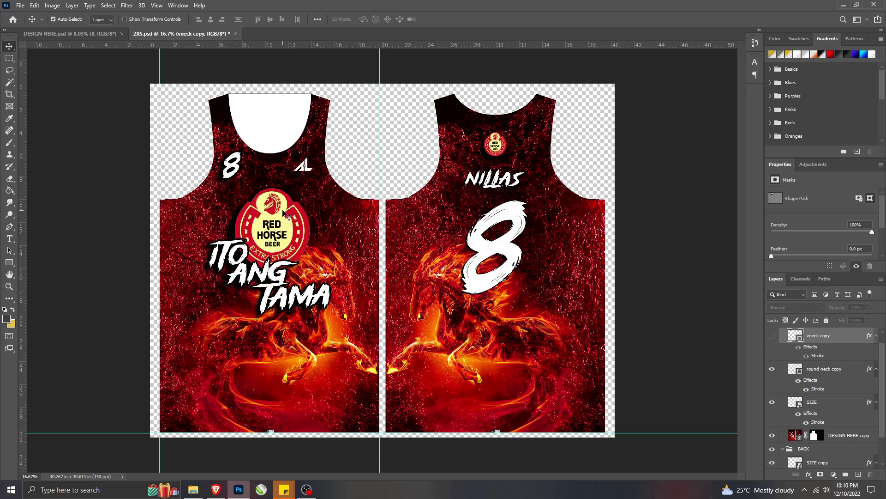
Step: Arrange 2XS.psd and DESIGN HERE.psd side by side as 2-up Vertical
{"action": "left_click", "coordinate": [184, 6]}
{"action": "mouse_move", "coordinate": [186, 17]}
{"action": "left_click", "coordinate": [307, 42]}
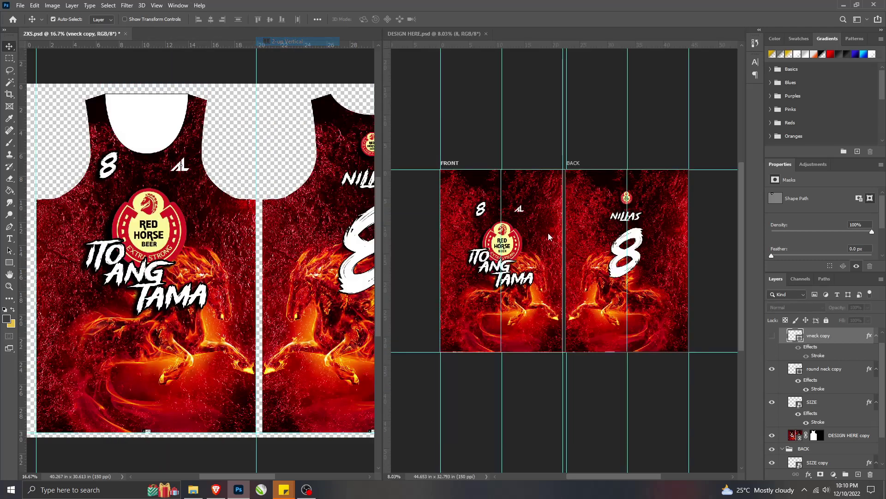
Step: Replace the player name on DESIGN HERE.psd's BACK artboard with the next player's name
{"action": "left_click", "coordinate": [615, 220]}
{"action": "key", "text": "t"}
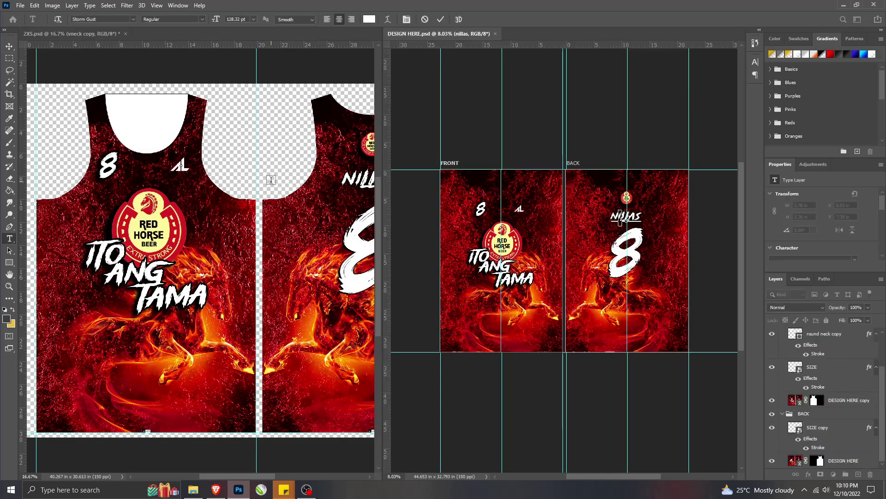
{"action": "scroll", "coordinate": [271, 179], "scroll_direction": "down", "scroll_amount": 2}
{"action": "left_click", "coordinate": [625, 220]}
{"action": "key", "text": "ctrl+a"}
{"action": "type", "text": "SHAM"}
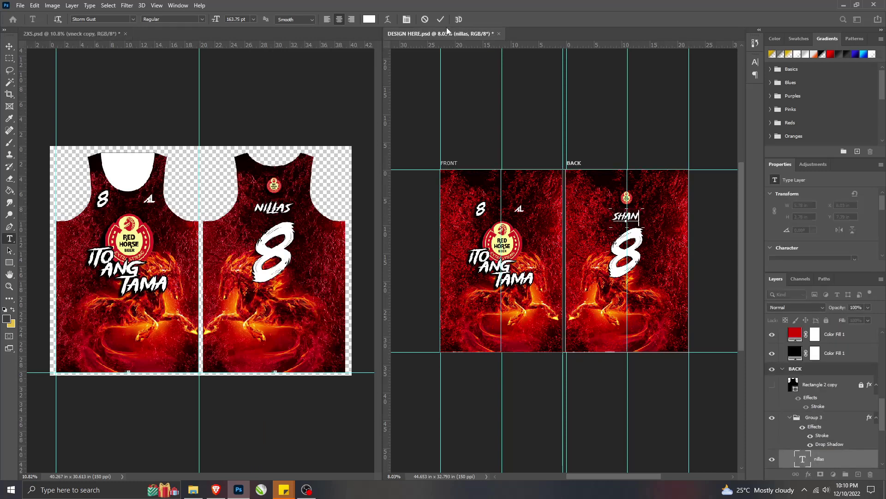
{"action": "key", "text": "BackSpace"}
{"action": "type", "text": "N"}
Step: Change the large jersey number on the BACK artboard to 1
{"action": "left_click", "coordinate": [616, 252]}
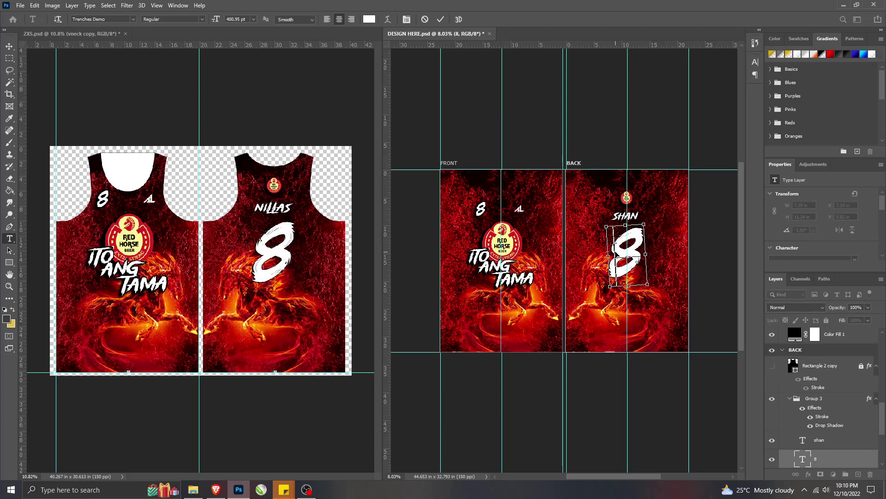
{"action": "key", "text": "ctrl+a"}
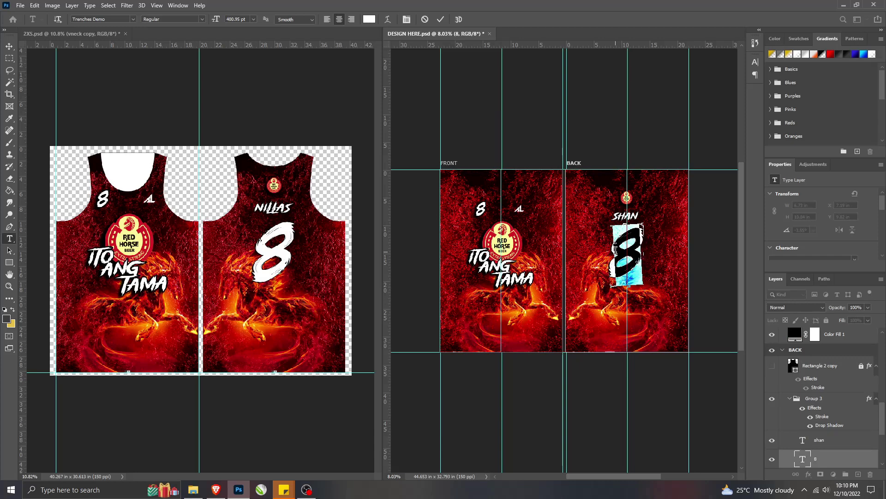
{"action": "type", "text": "1"}
Step: Change the chest number on the FRONT artboard to 1 and save DESIGN HERE.psd
{"action": "left_click", "coordinate": [480, 209]}
{"action": "key", "text": "ctrl+a"}
{"action": "type", "text": "1"}
{"action": "left_click", "coordinate": [441, 18]}
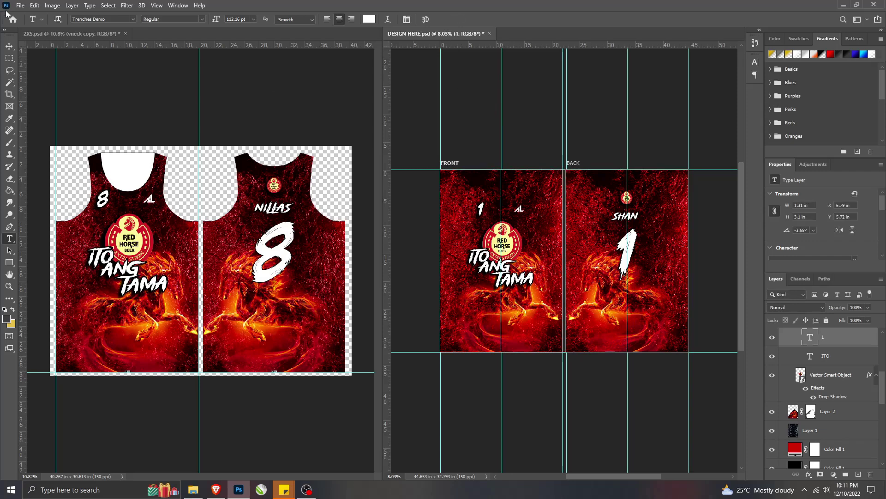
{"action": "left_click", "coordinate": [20, 5]}
{"action": "left_click", "coordinate": [28, 108]}
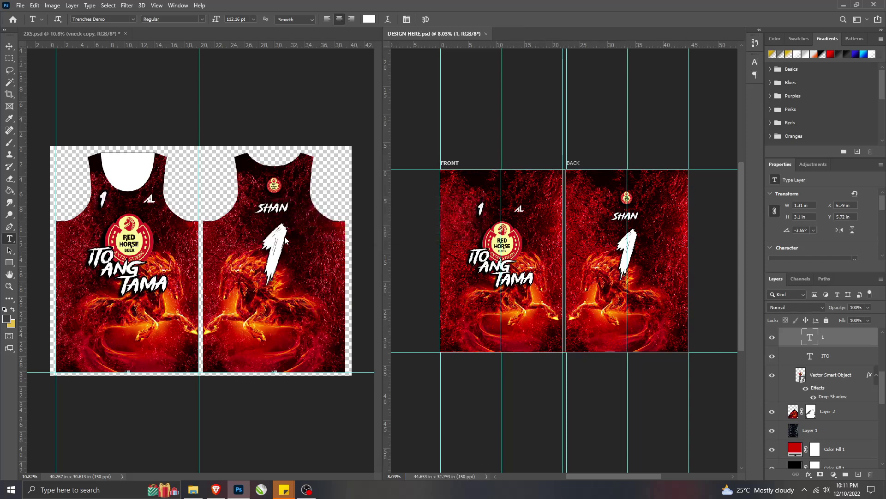
Step: Save the 2XS pattern as a JPEG in its 2XS folder at quality 12, and save 2XS.psd
{"action": "left_click", "coordinate": [287, 239]}
{"action": "left_click", "coordinate": [20, 5]}
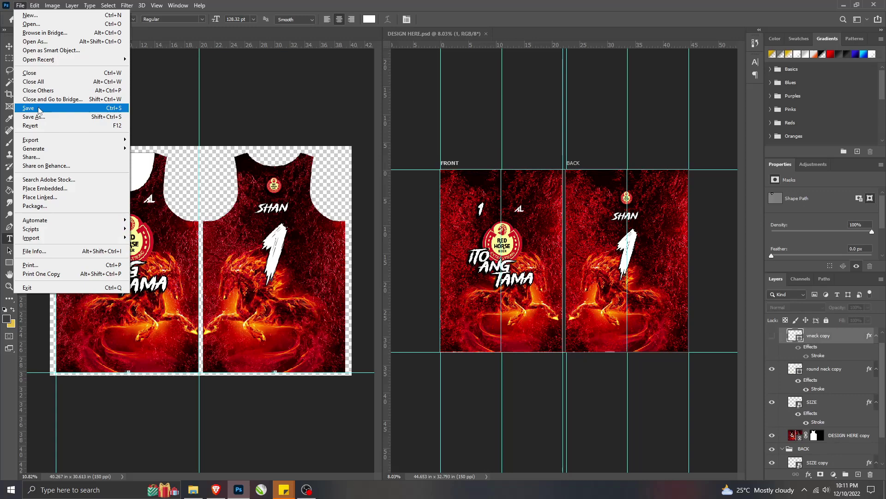
{"action": "left_click", "coordinate": [33, 116]}
{"action": "left_click", "coordinate": [110, 214]}
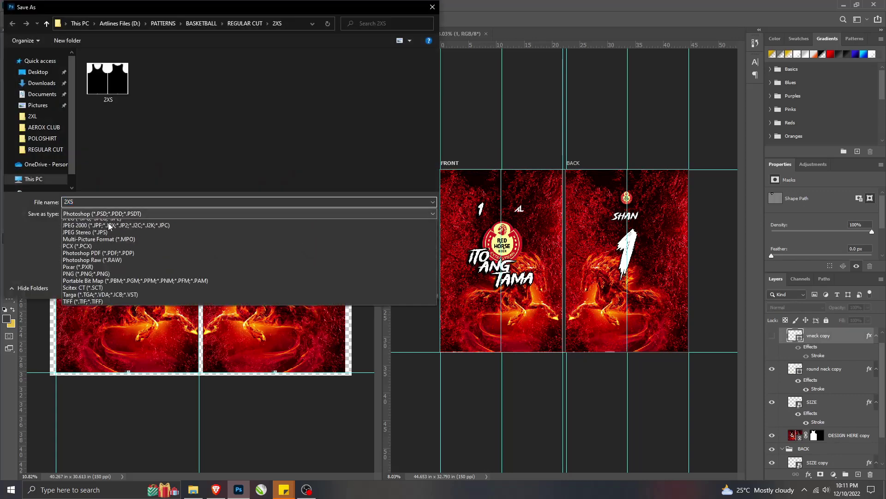
{"action": "left_click", "coordinate": [111, 284]}
{"action": "left_click", "coordinate": [346, 286]}
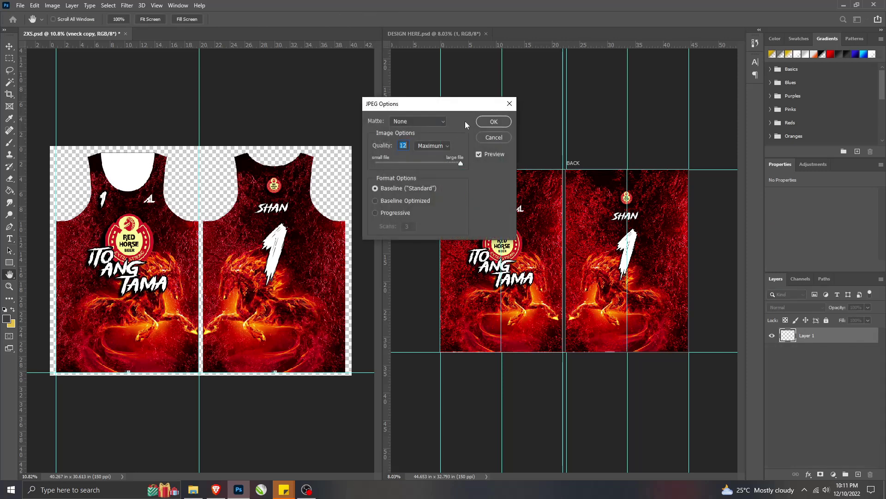
{"action": "left_click", "coordinate": [493, 121]}
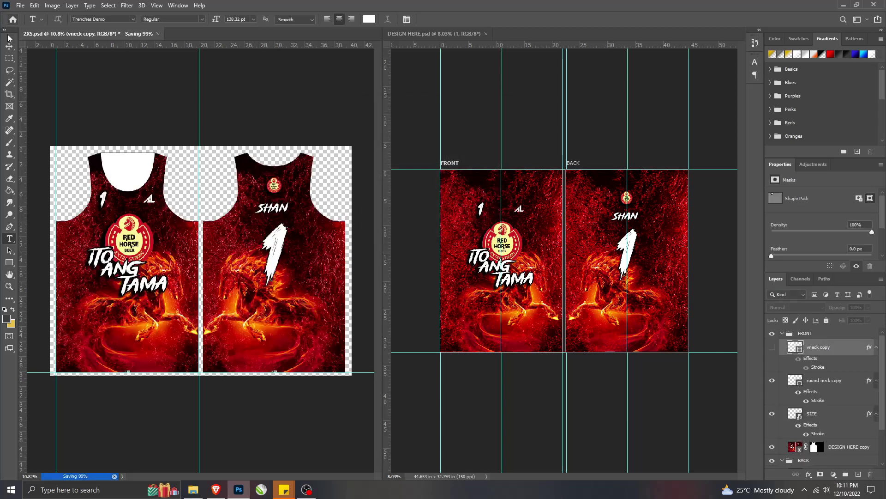
{"action": "left_click", "coordinate": [20, 5]}
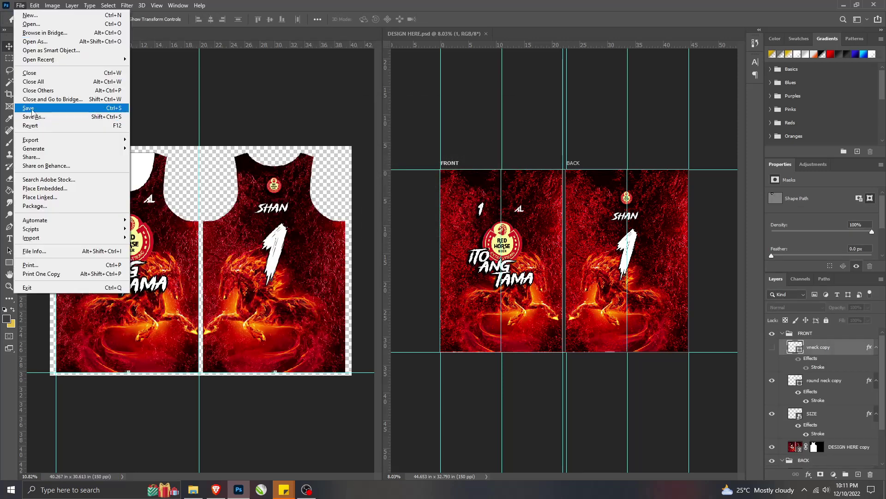
{"action": "left_click", "coordinate": [29, 108]}
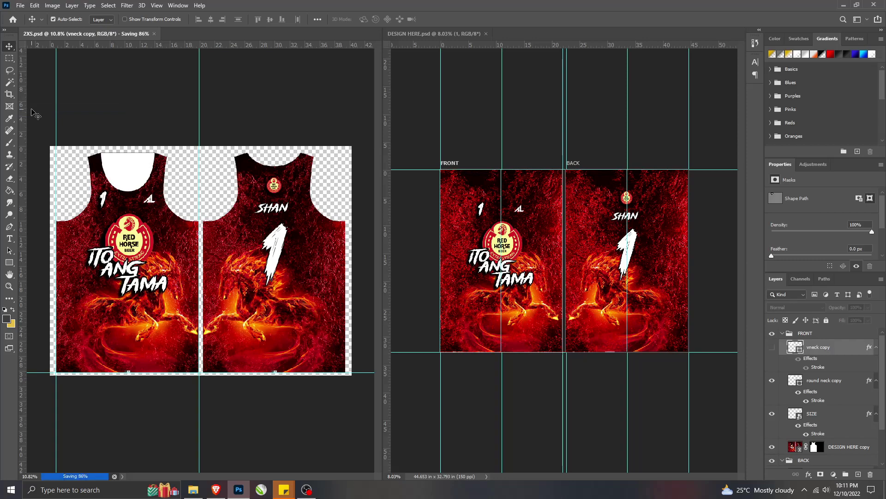